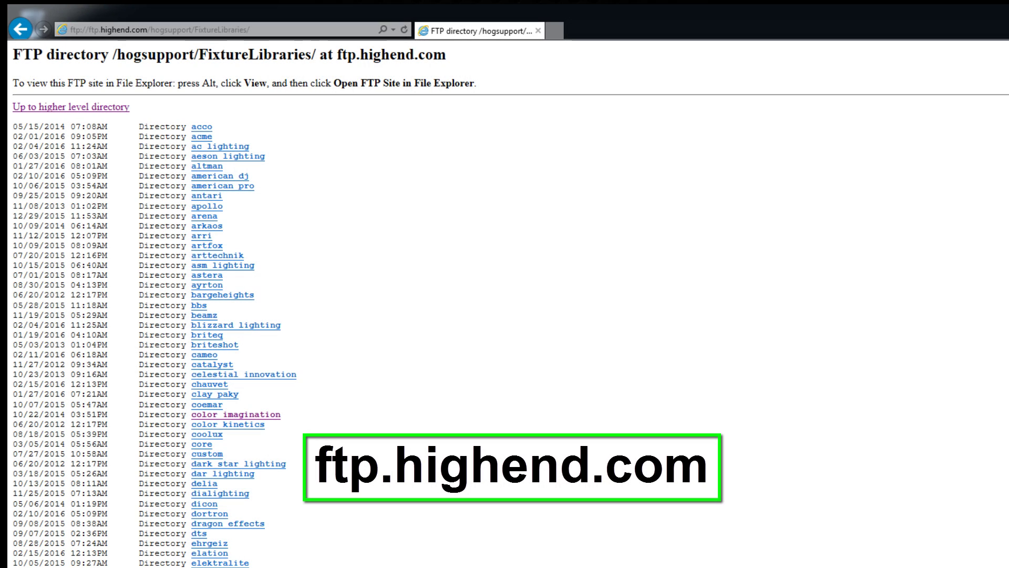
- Download impression x1.hog3lib.tar.gz from the glp folder of the FixtureLibraries FTP listing
scroll(504, 304, "down", 2)
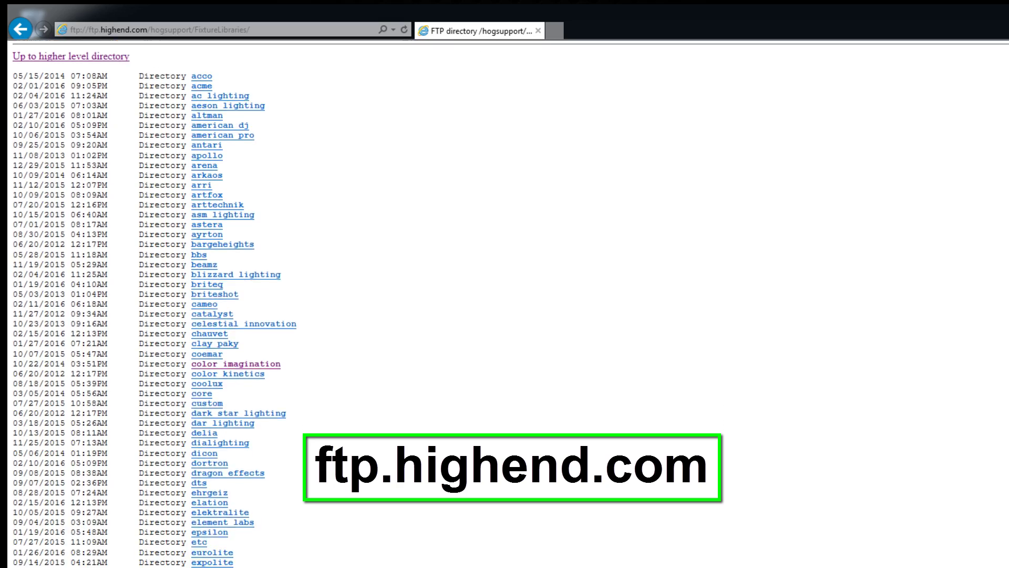
scroll(505, 304, "down", 8)
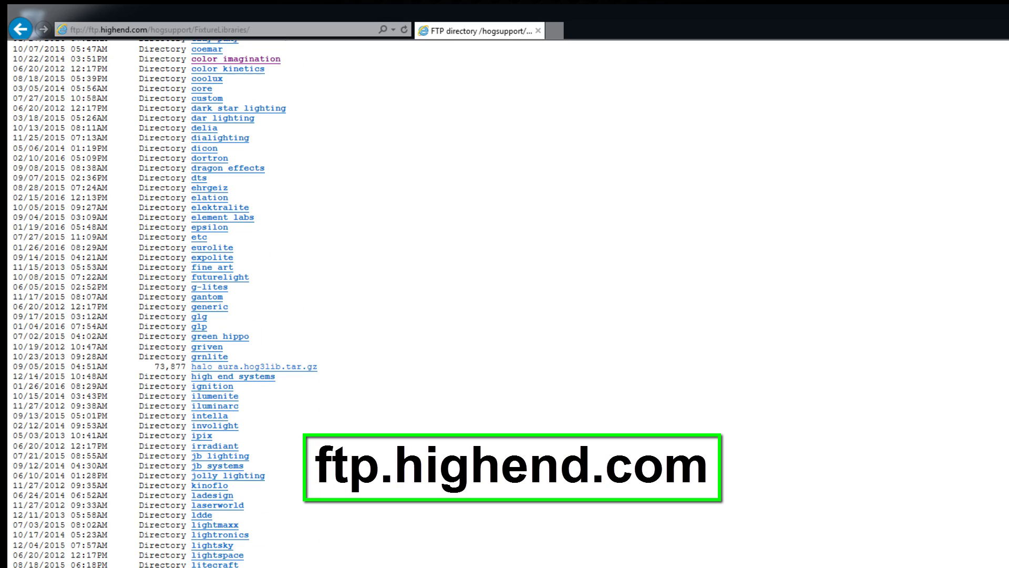
left_click(201, 327)
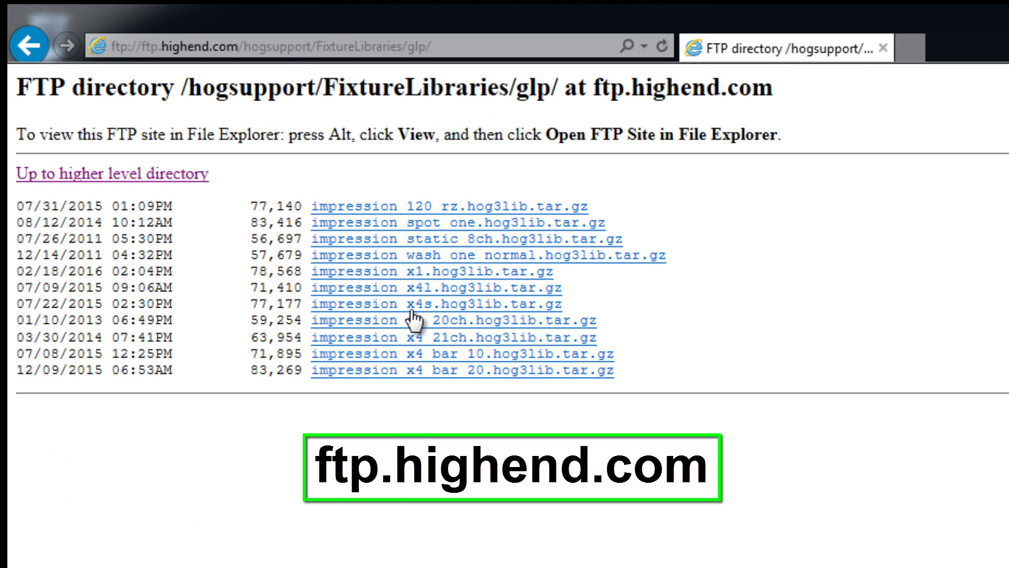
left_click(413, 274)
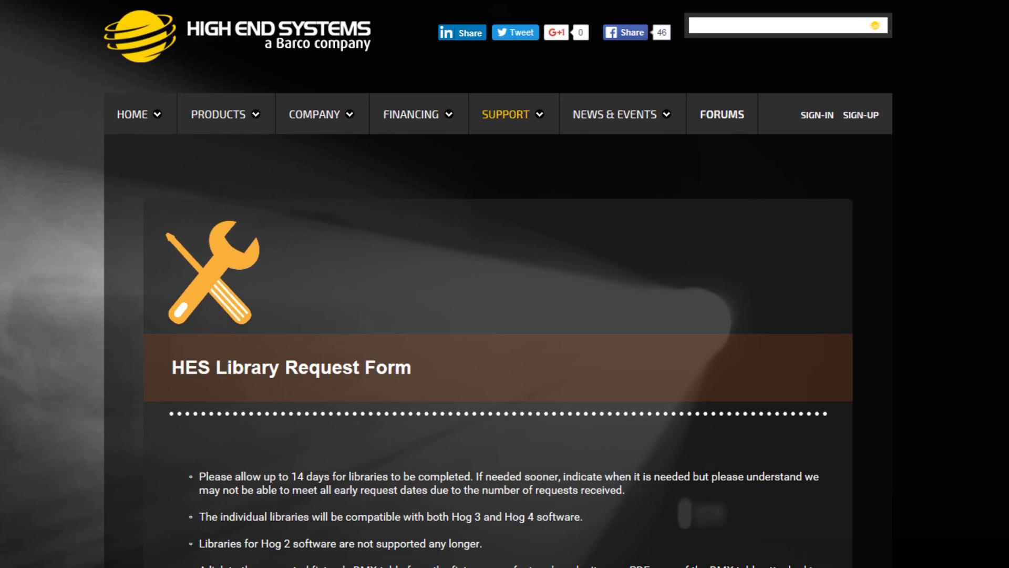
- Scroll down the HES Library Request Form through its Customer Information and upload fields
scroll(499, 316, "down", 8)
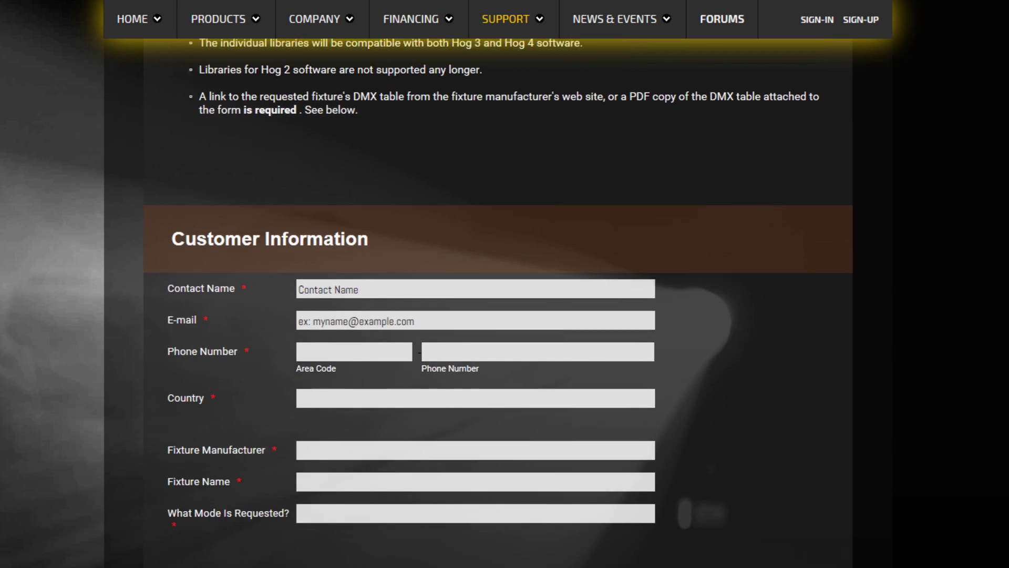
scroll(499, 333, "down", 4)
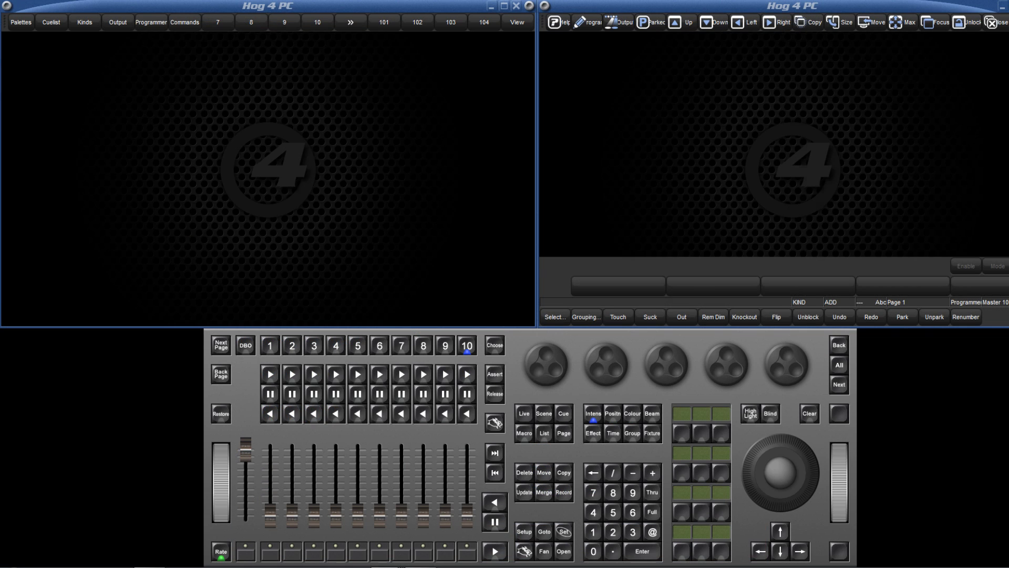
- Open the Fixture Window and launch Fixture Builder, acknowledging the existing-library warning
left_click(563, 552)
left_click(653, 433)
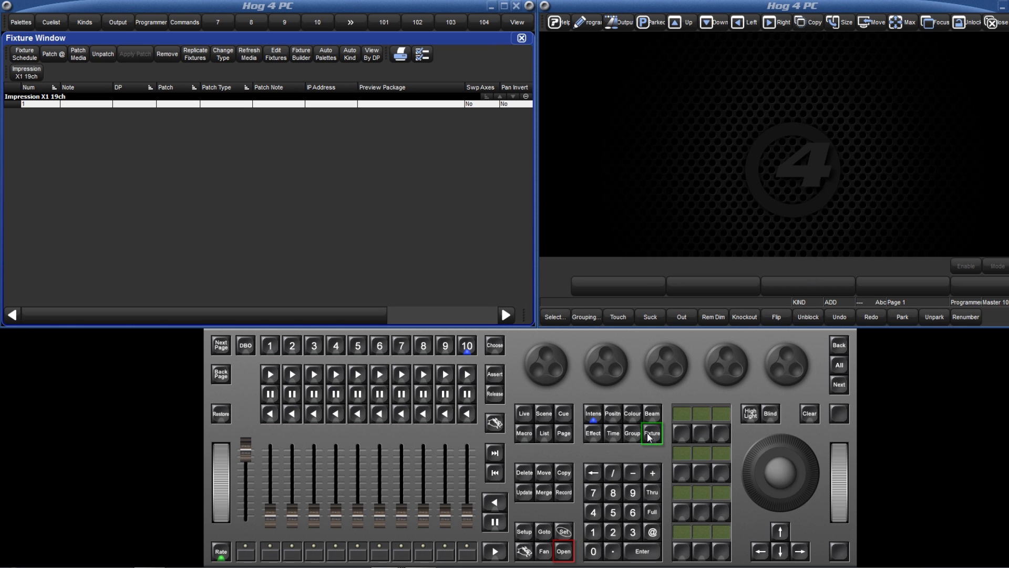
left_click(301, 54)
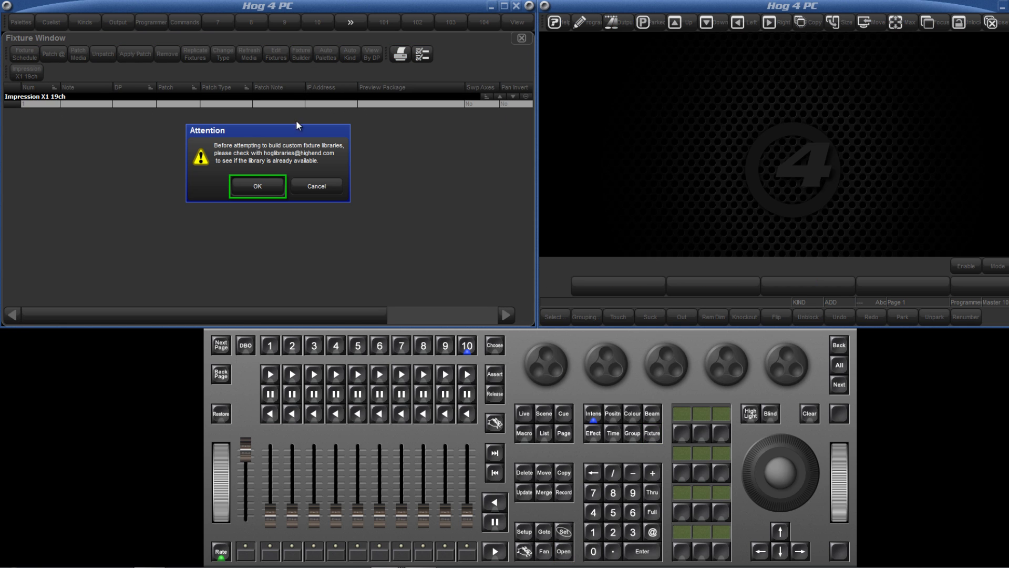
left_click(258, 187)
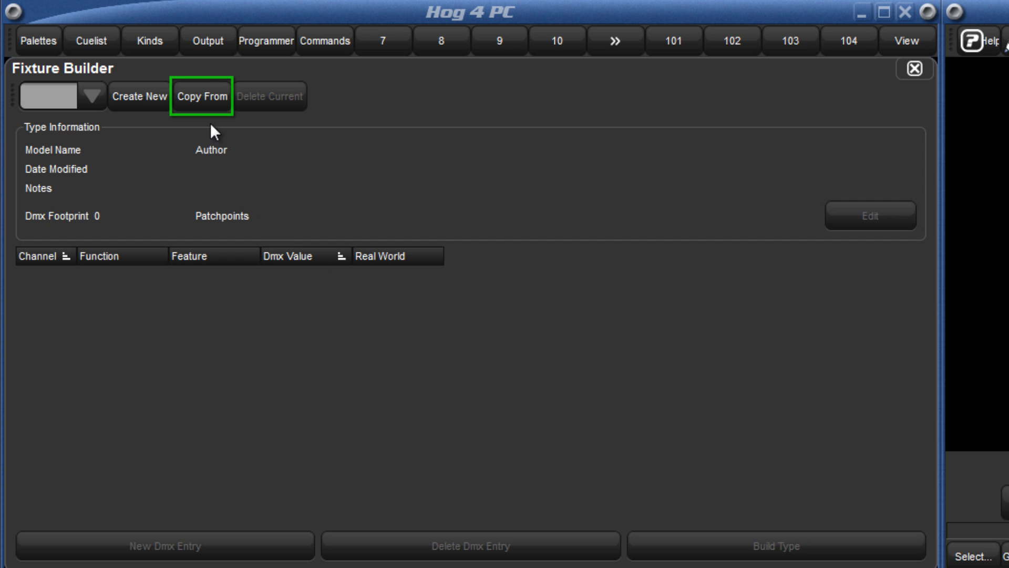
- Copy the GLP Impression X1 19ch into a new fixture type named 'X1 Custom'
left_click(203, 100)
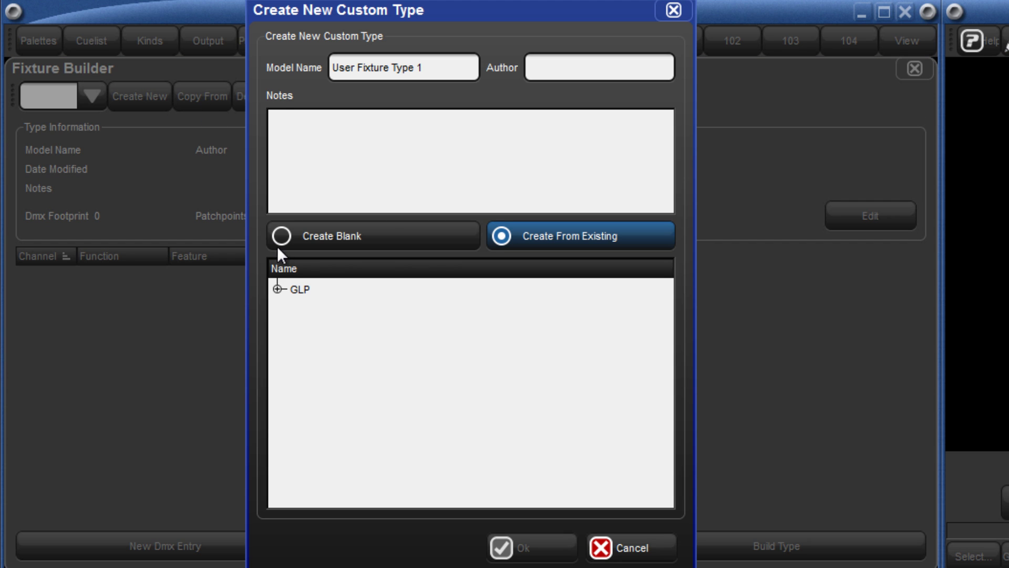
double_click(292, 289)
left_click(310, 313)
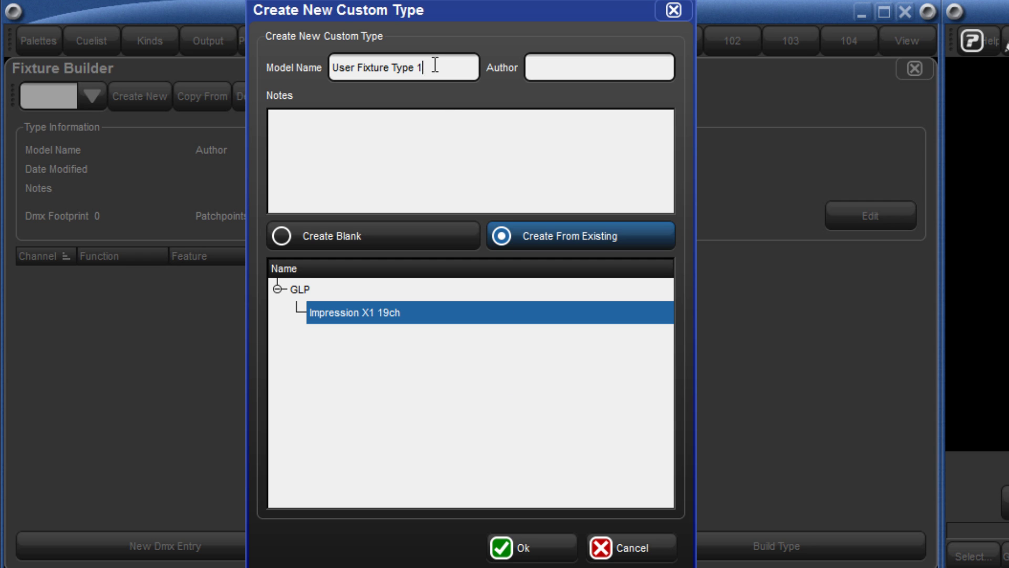
left_click_drag(428, 67, 308, 69)
type("X")
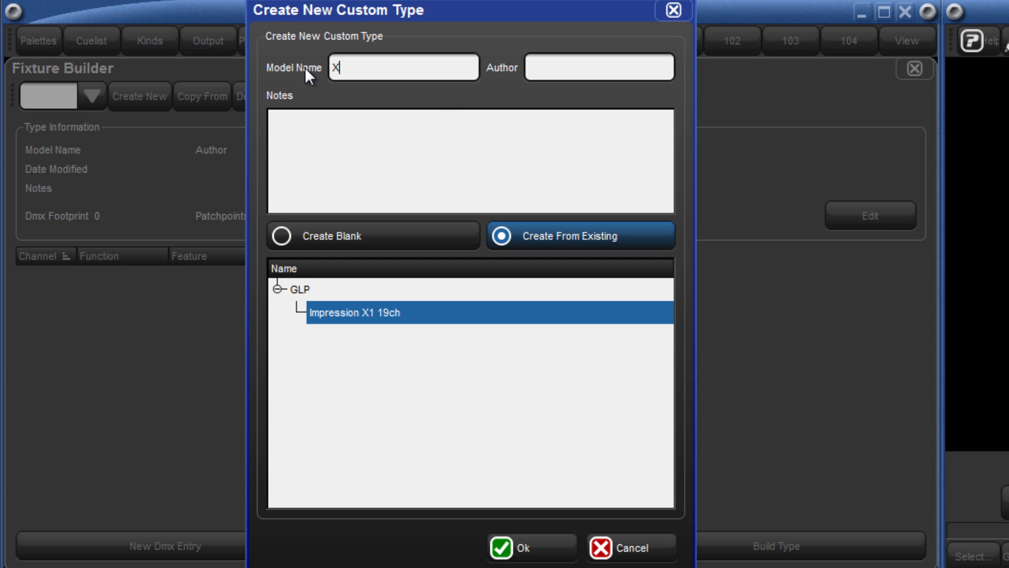
type("1 Custom")
left_click(526, 547)
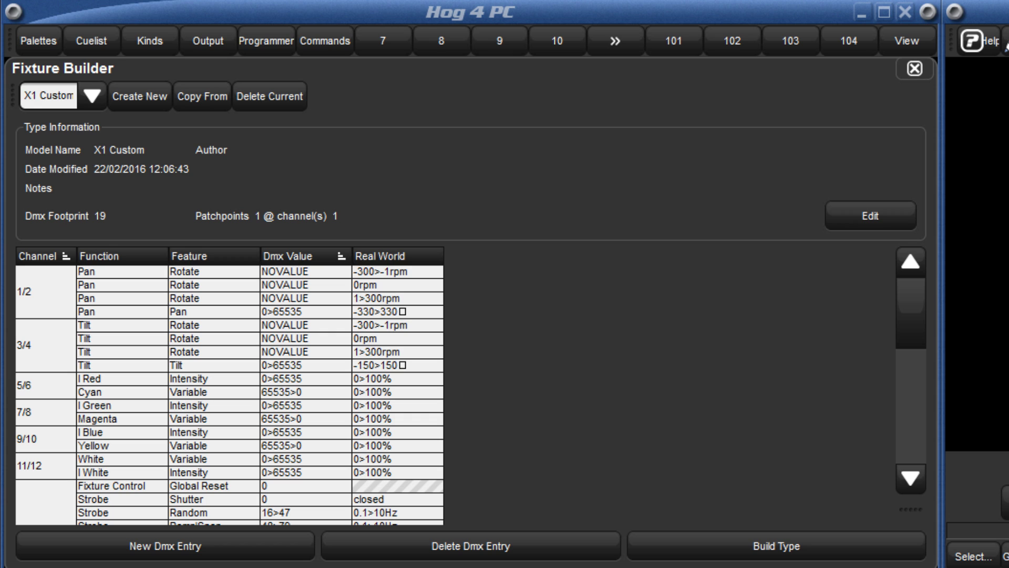
- Start a new fixture type named 'Tutorial', enter the author's name, and set 12 channels
left_click(145, 100)
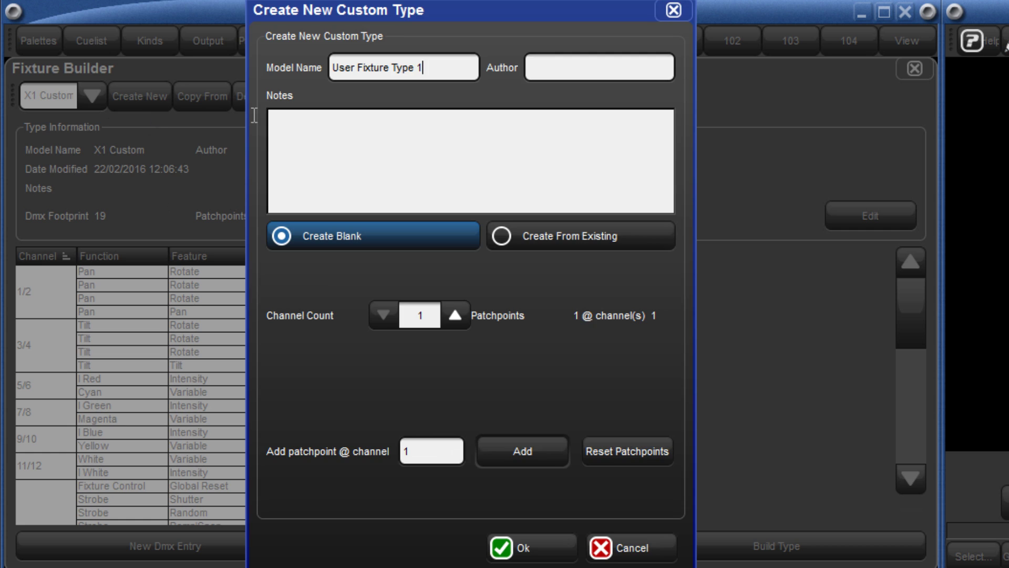
left_click_drag(432, 73, 319, 75)
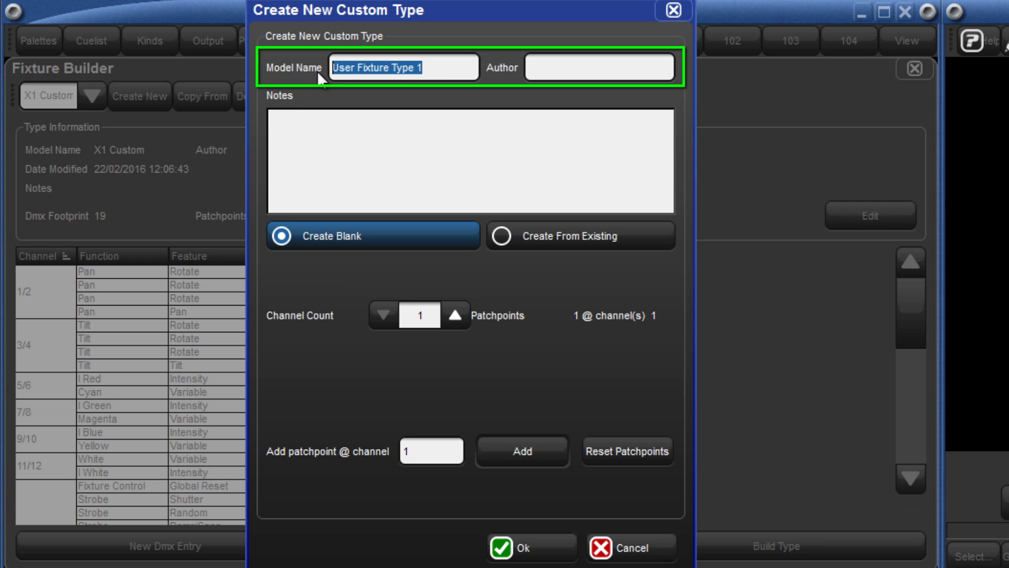
type("Tutorial")
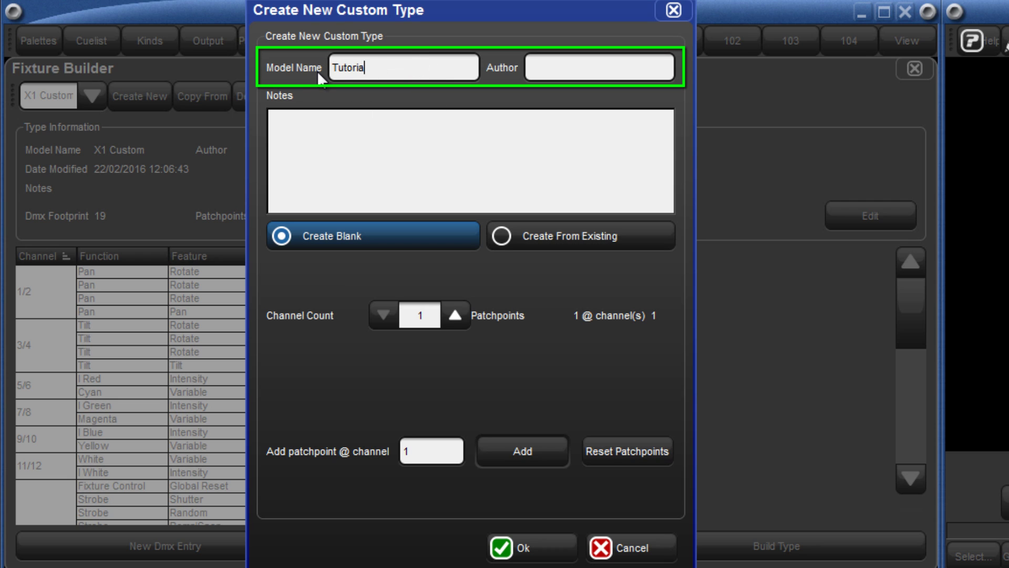
left_click(586, 61)
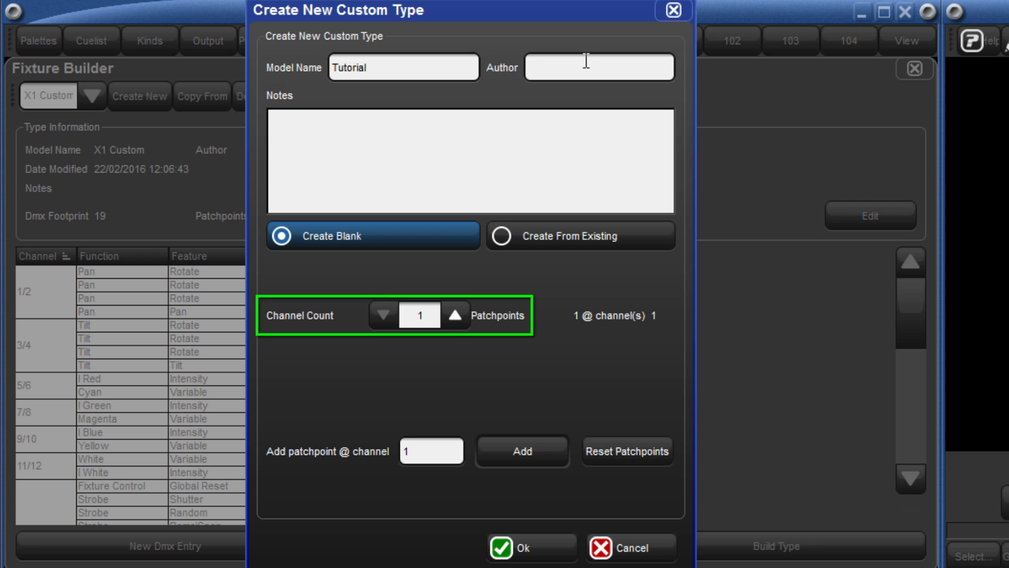
type("Colin Wood")
left_click(424, 316)
type("2")
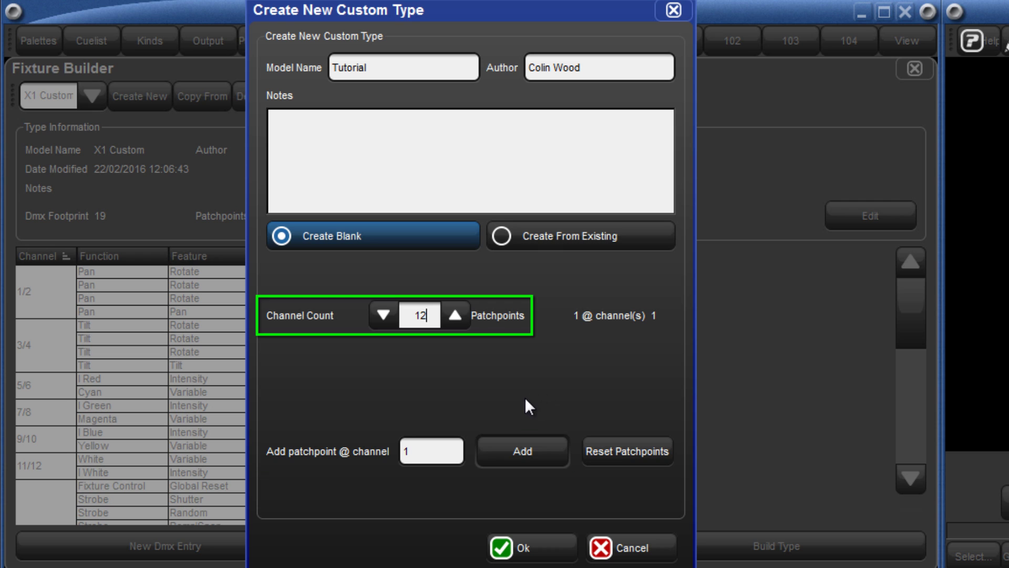
- Try adding a patchpoint at channel 2, reset to one patchpoint at channel 1, and confirm
left_click(423, 450)
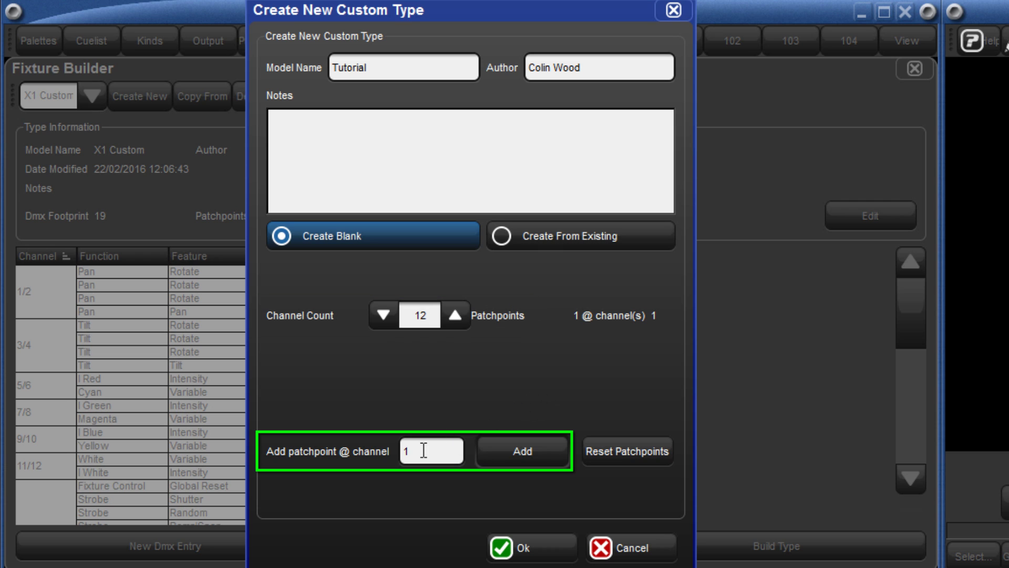
key("BackSpace")
type("2")
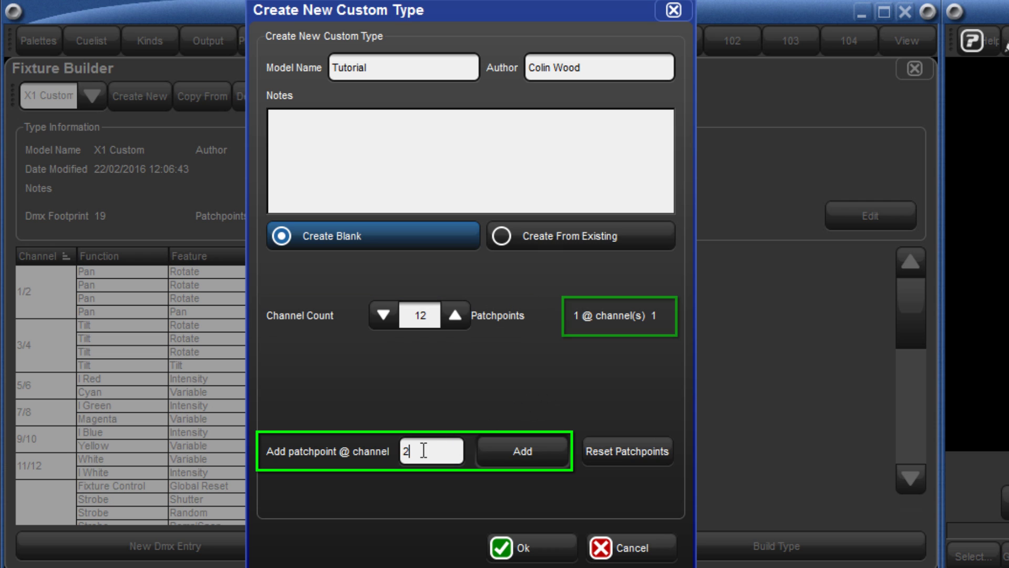
left_click(514, 453)
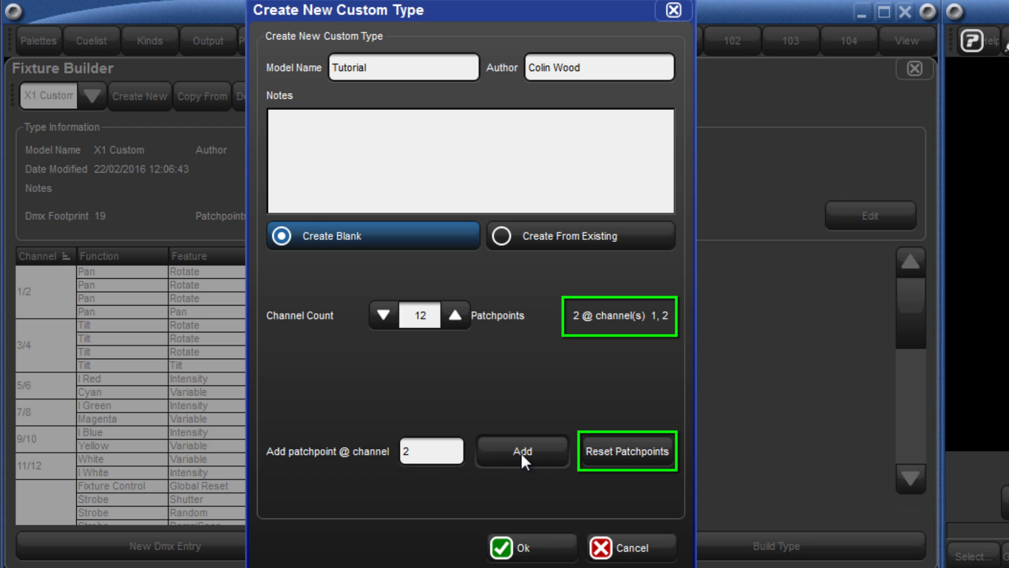
left_click(633, 456)
left_click(540, 542)
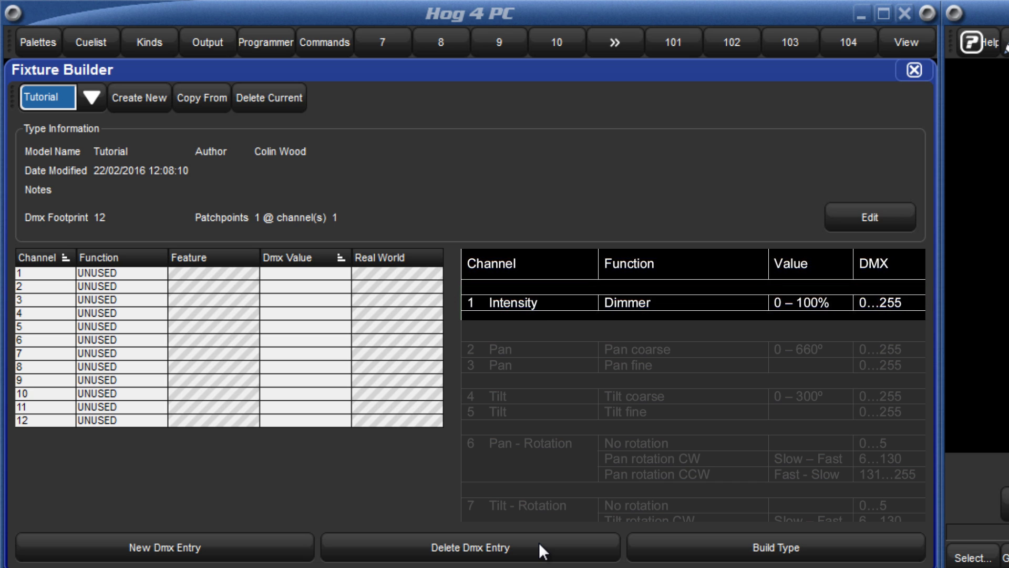
- Set channel 1's Function to Intensity and check its Feature reads Intensity
left_click(110, 272)
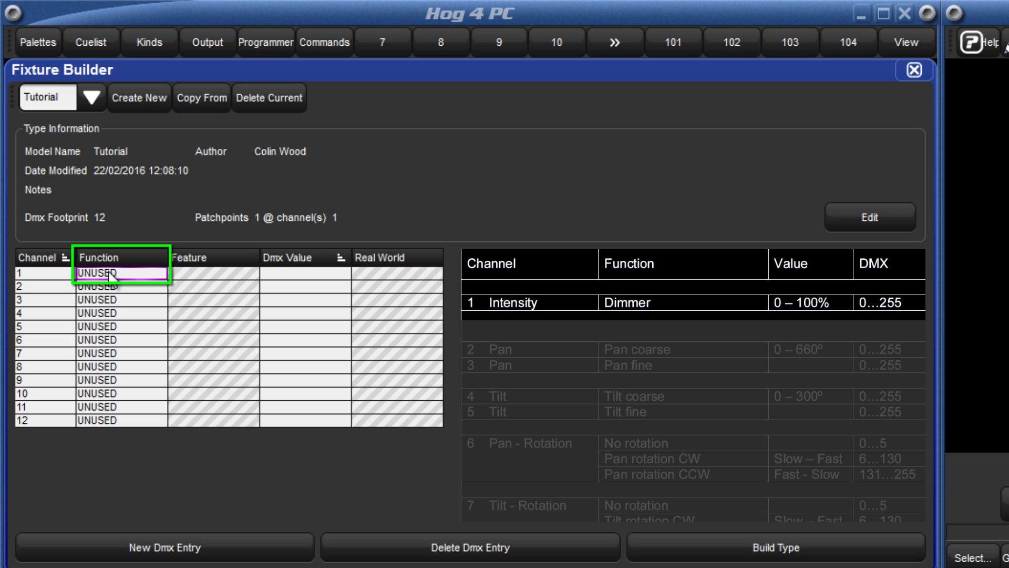
left_click(111, 274)
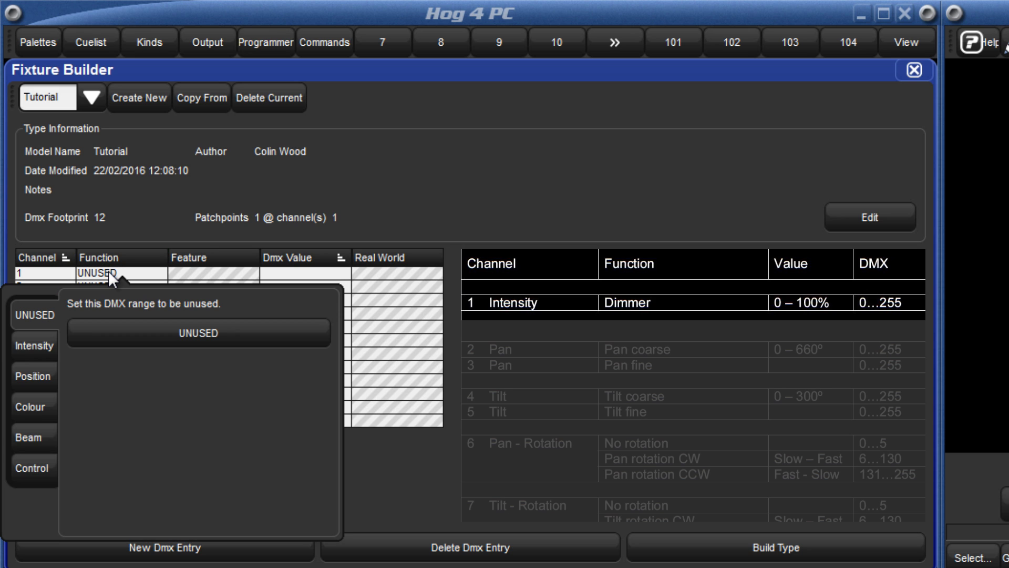
left_click(36, 343)
left_click_drag(314, 332, 314, 354)
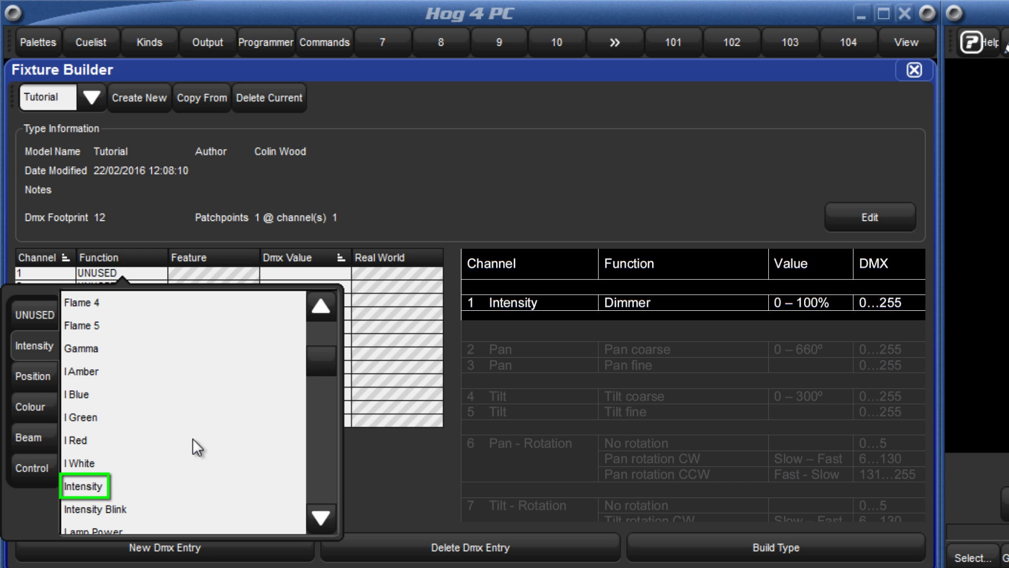
left_click(93, 481)
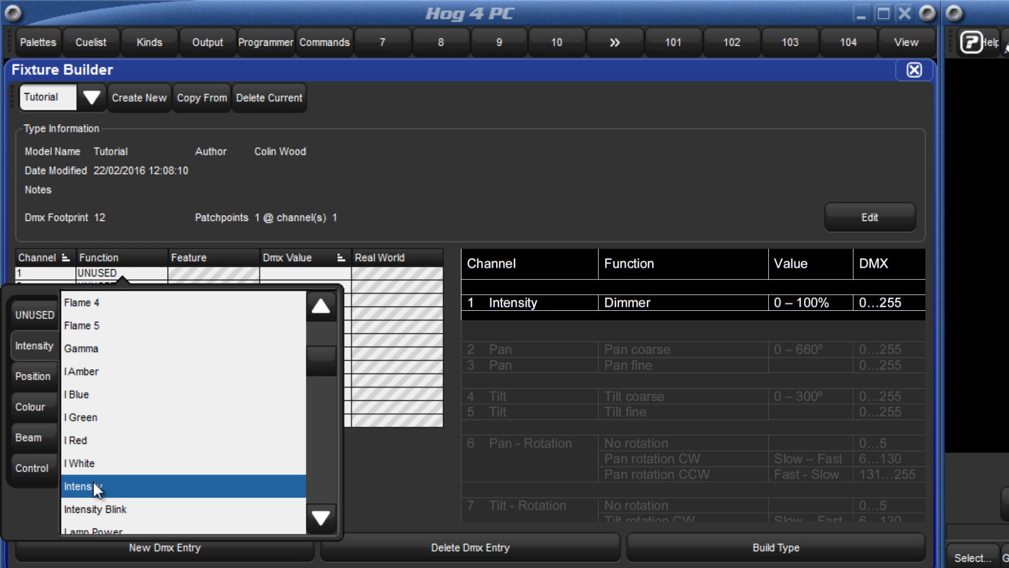
left_click(129, 484)
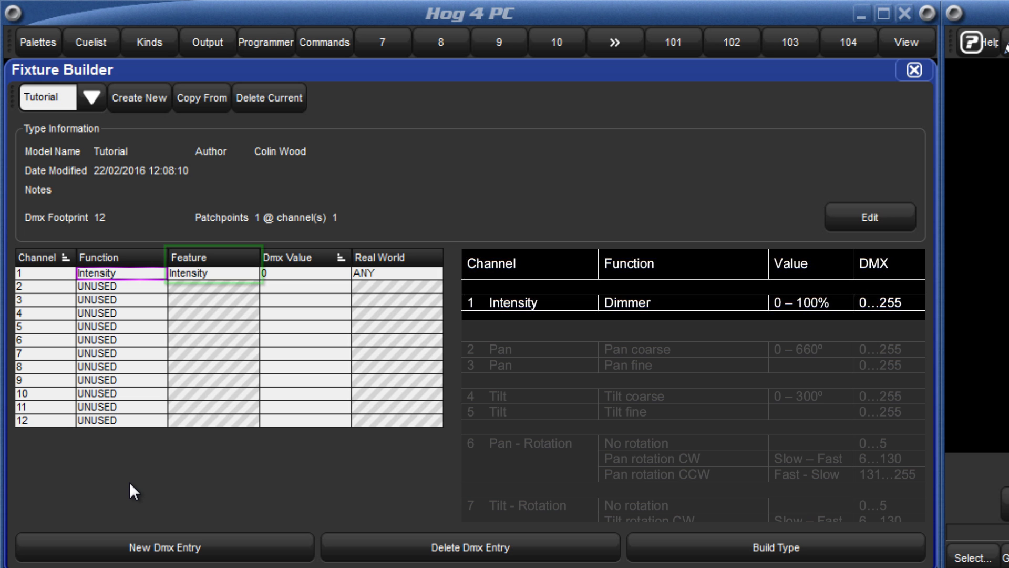
left_click(196, 276)
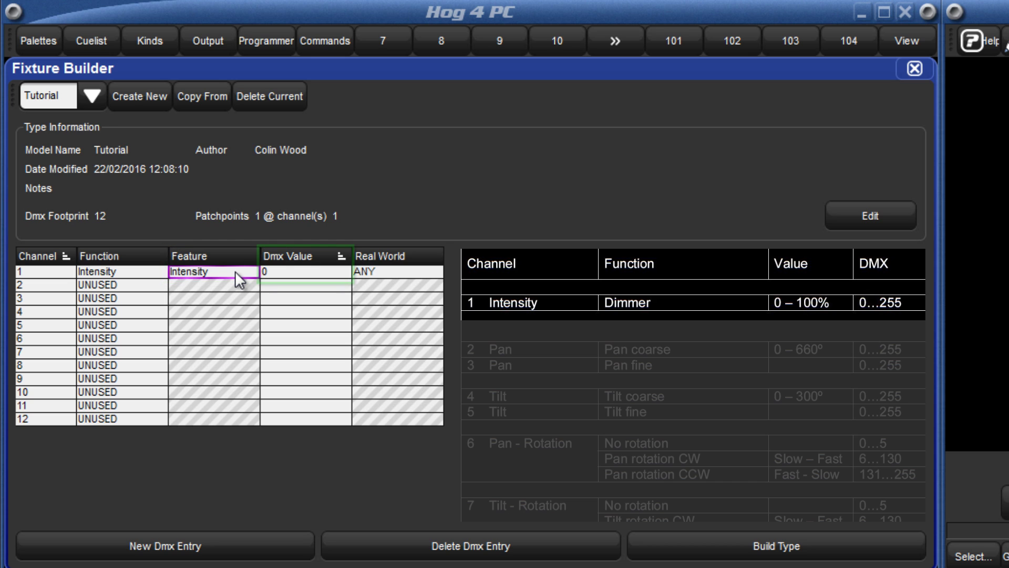
- Set channel 1's Dmx Value range to 0>255
left_click(309, 275)
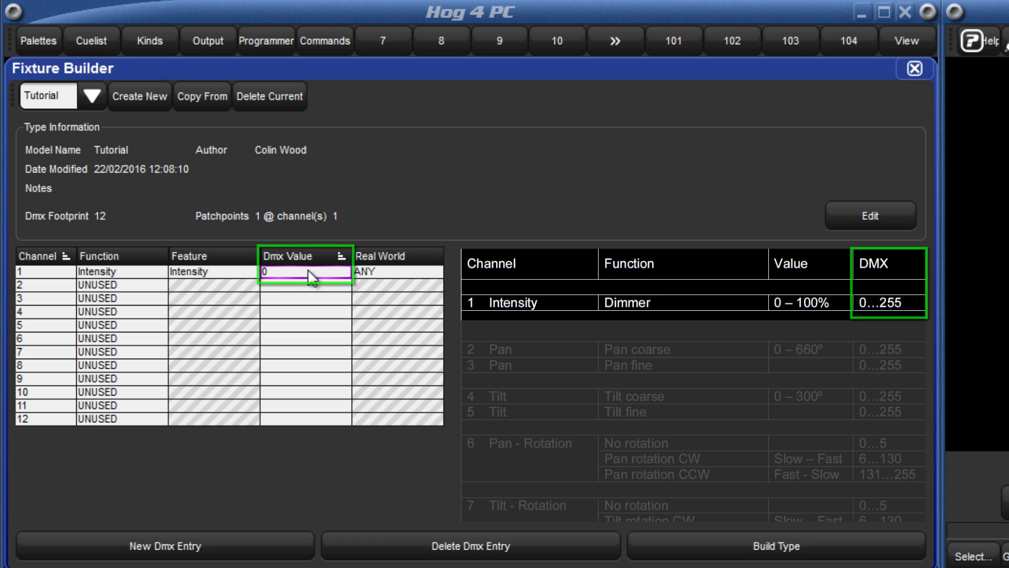
left_click(309, 270)
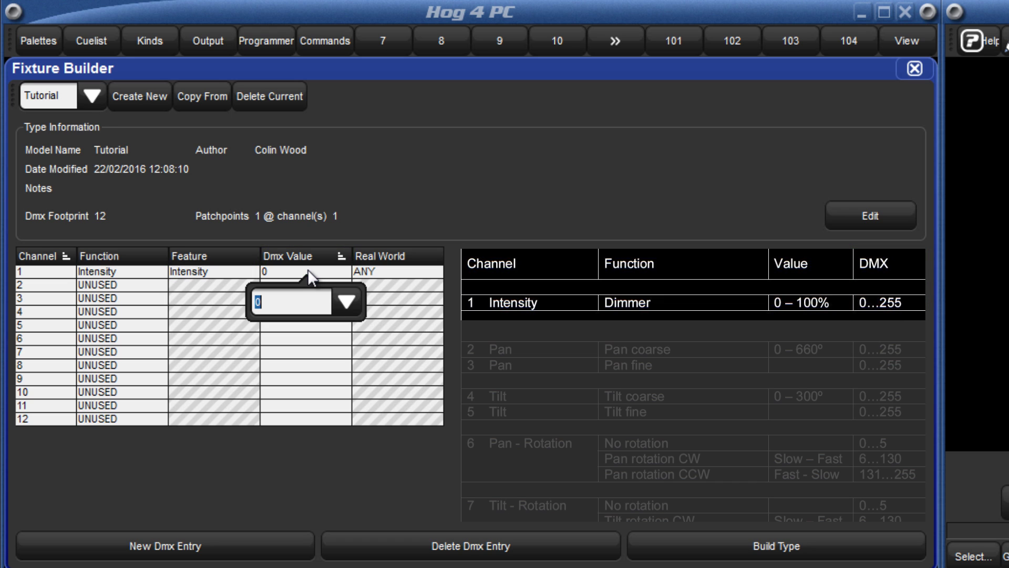
left_click(339, 303)
left_click(325, 330)
key("Return")
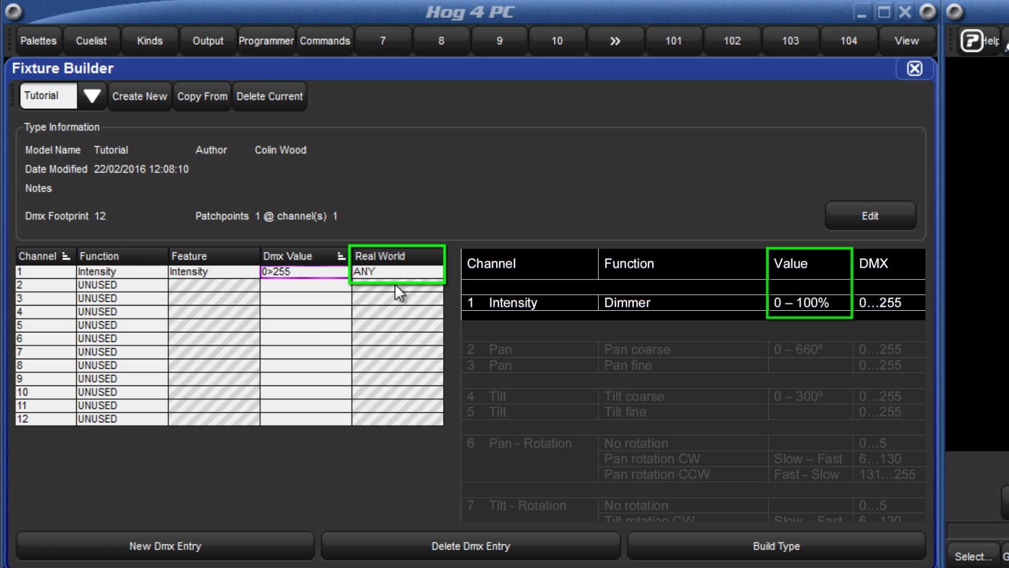
- Set channel 1's Real World range to 0>100%
left_click(420, 272)
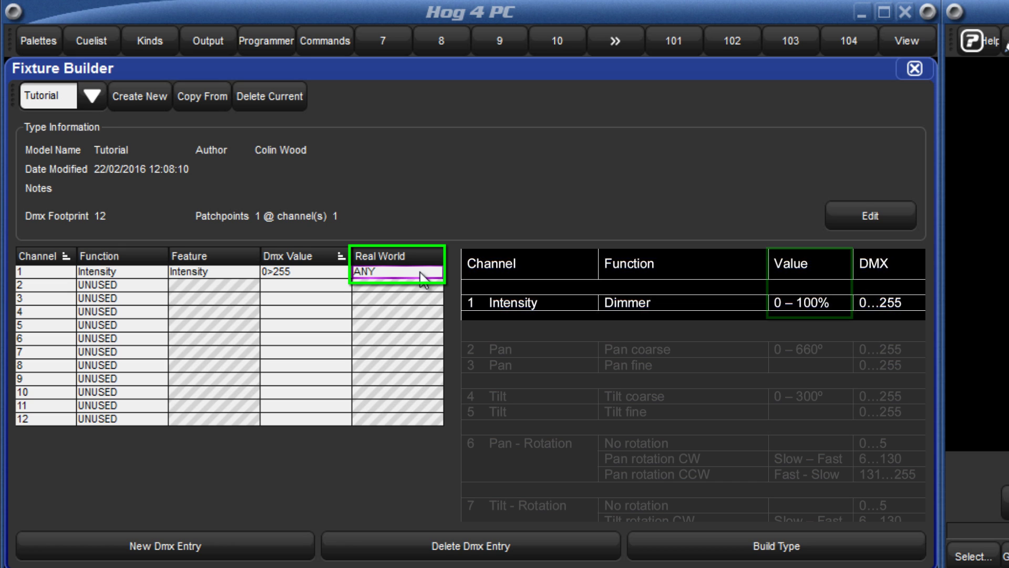
left_click(419, 272)
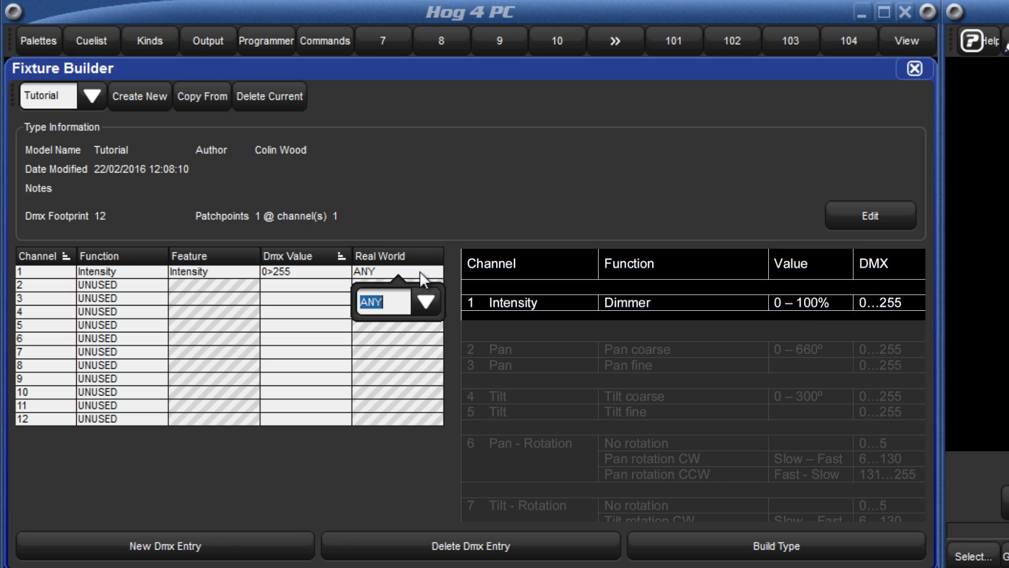
left_click(422, 298)
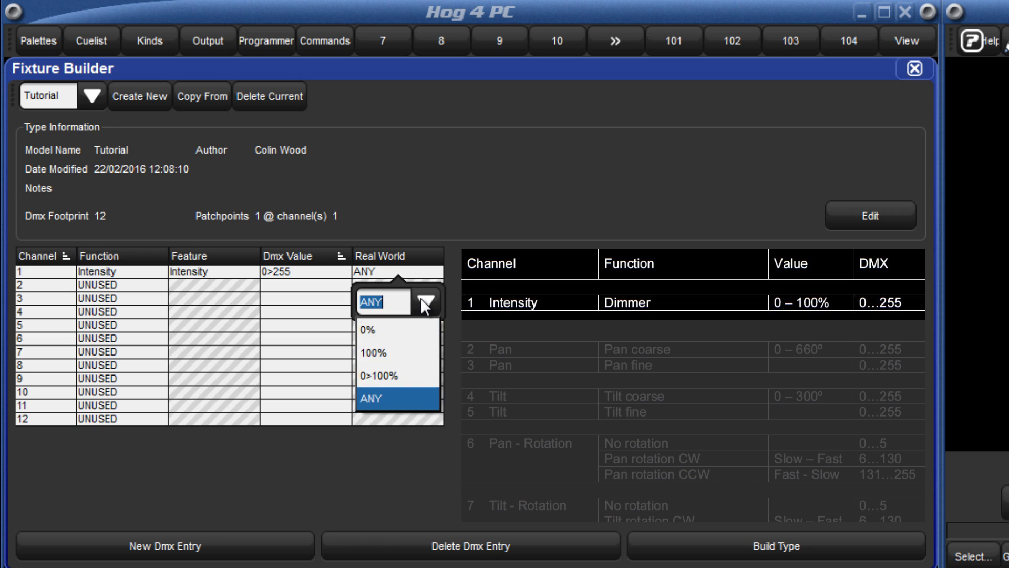
left_click(406, 372)
key("Return")
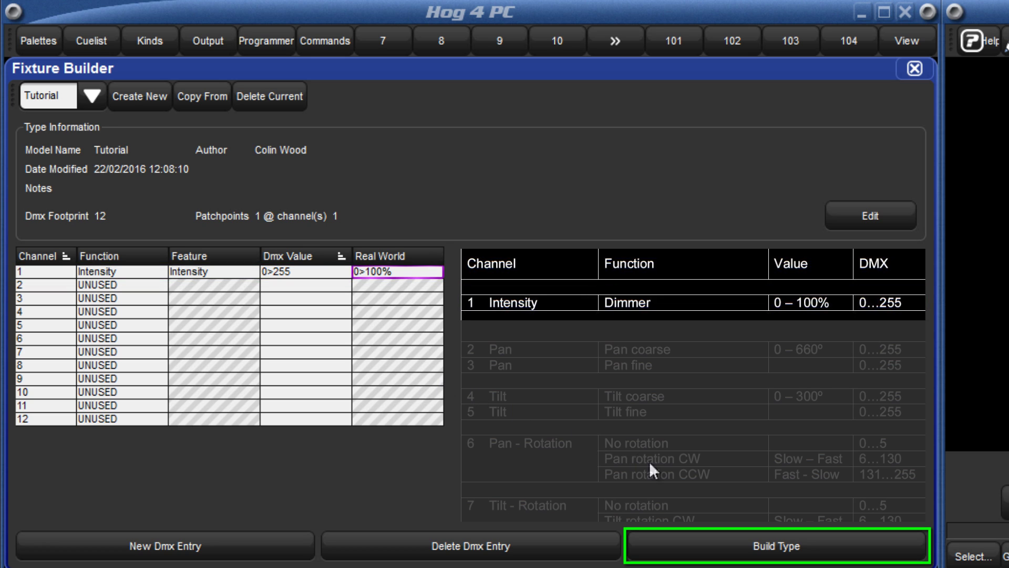
- Build the Tutorial type, then view X1 Custom and switch back to Tutorial
left_click(713, 546)
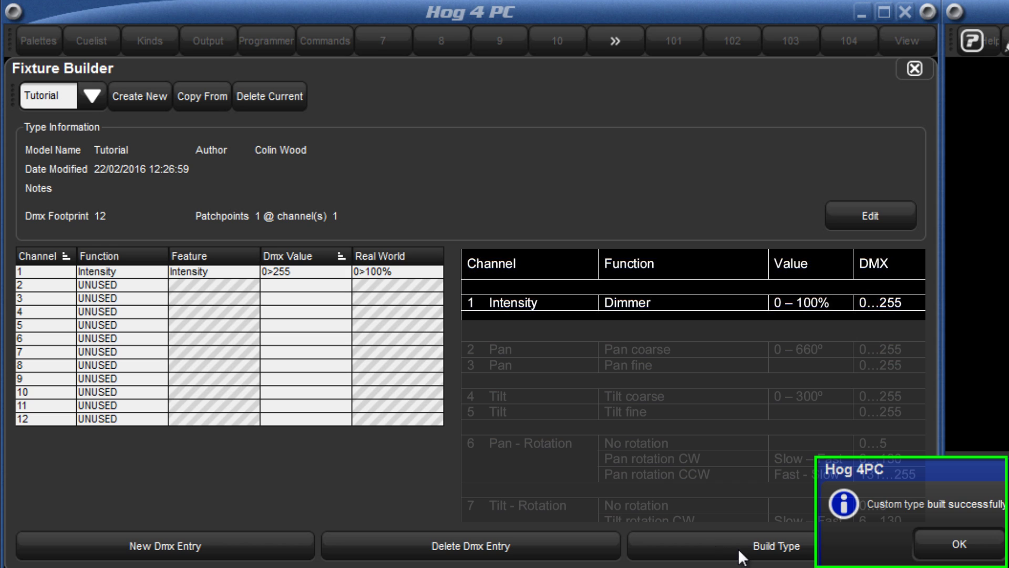
left_click(939, 543)
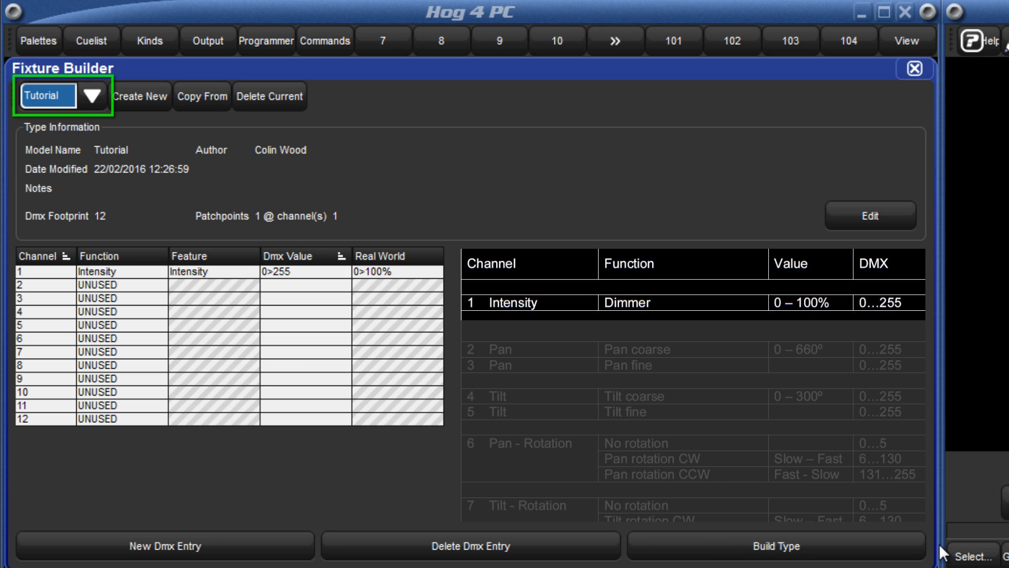
left_click(92, 98)
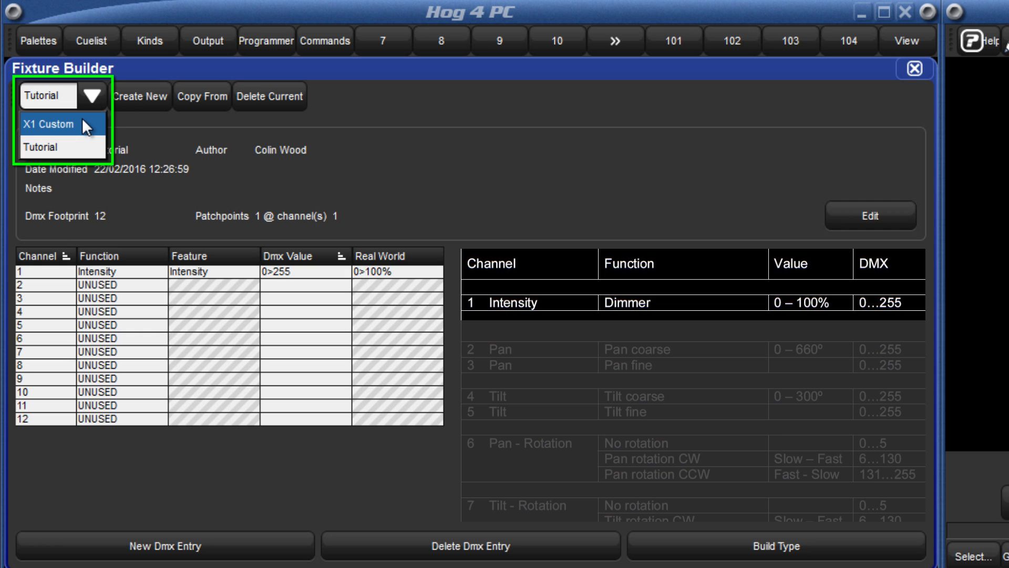
left_click(82, 124)
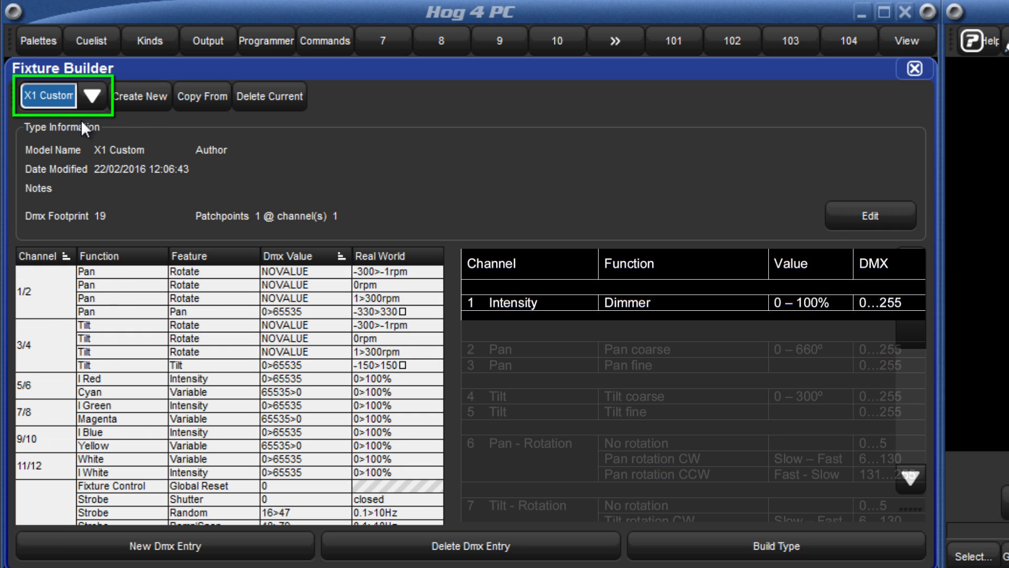
left_click(86, 99)
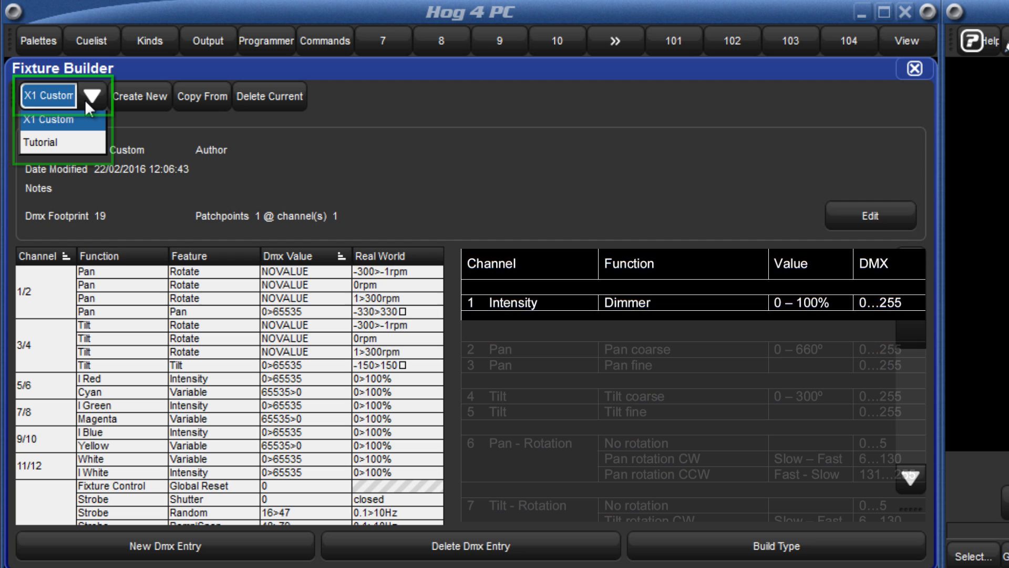
left_click(73, 144)
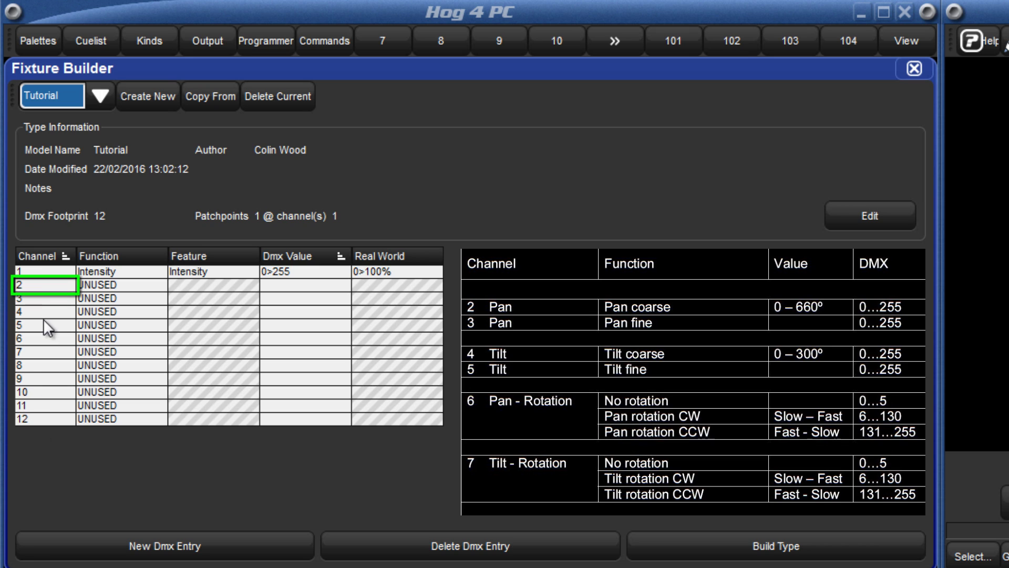
- Enter 2/3 in channel 2's cell to merge channels 2 and 3
left_click(44, 288)
type("2/3")
key("Return")
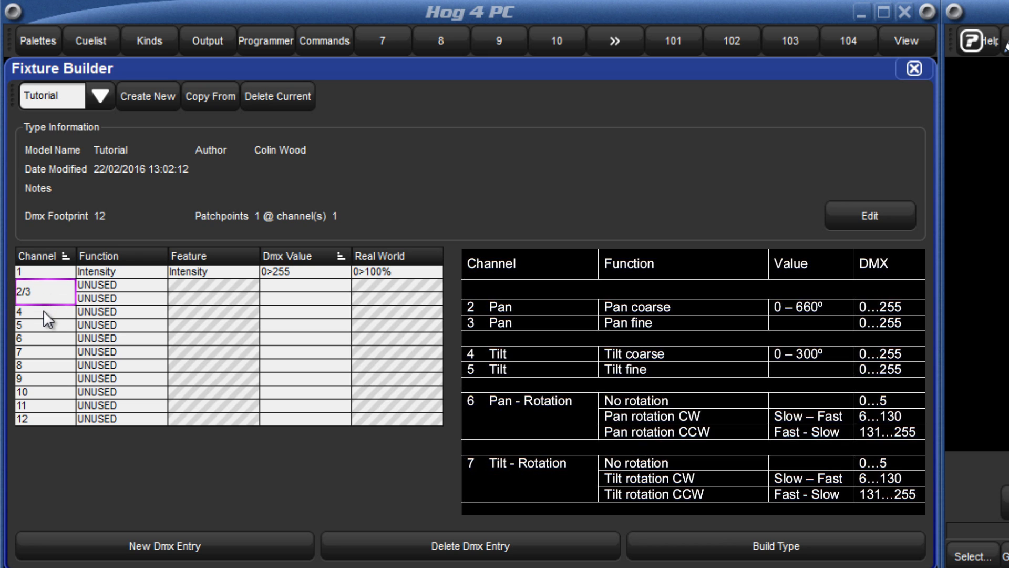
left_click(43, 310)
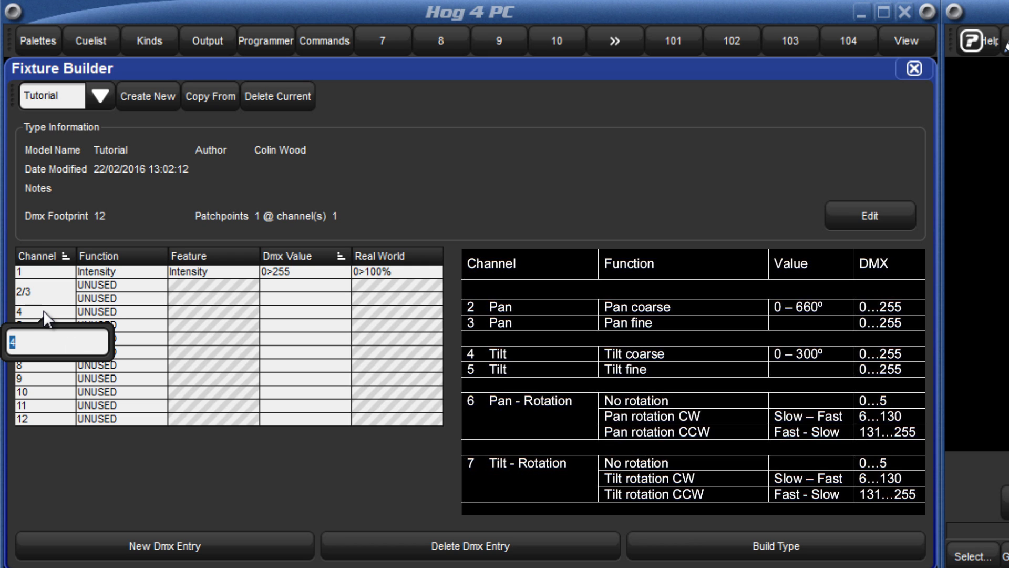
- Merge channels into 4/5 and delete the leftover UNUSED entries under 2/3 and 4/5
type("4/5")
key("Return")
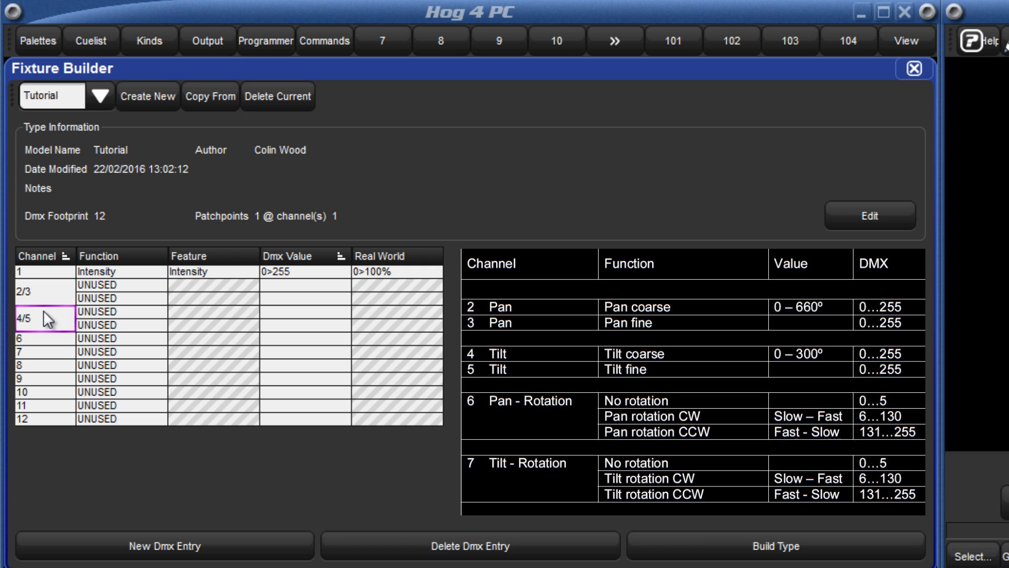
left_click(91, 292)
left_click(384, 547)
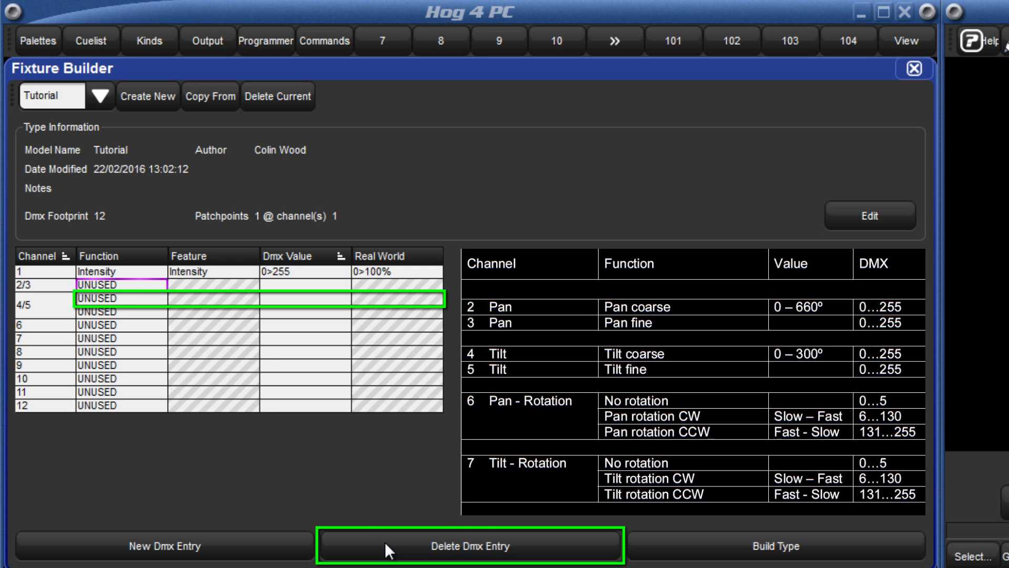
left_click(135, 299)
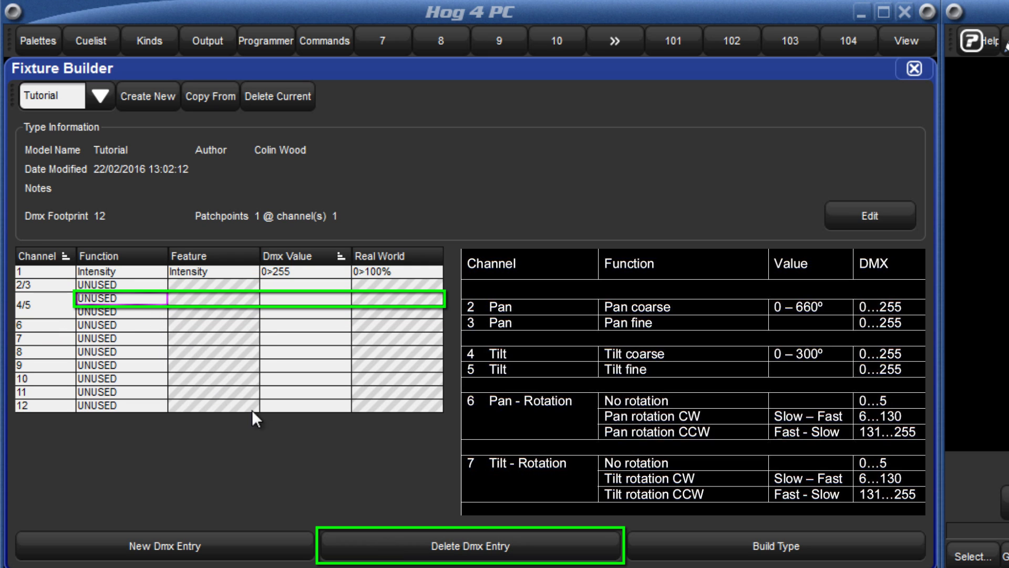
left_click(404, 542)
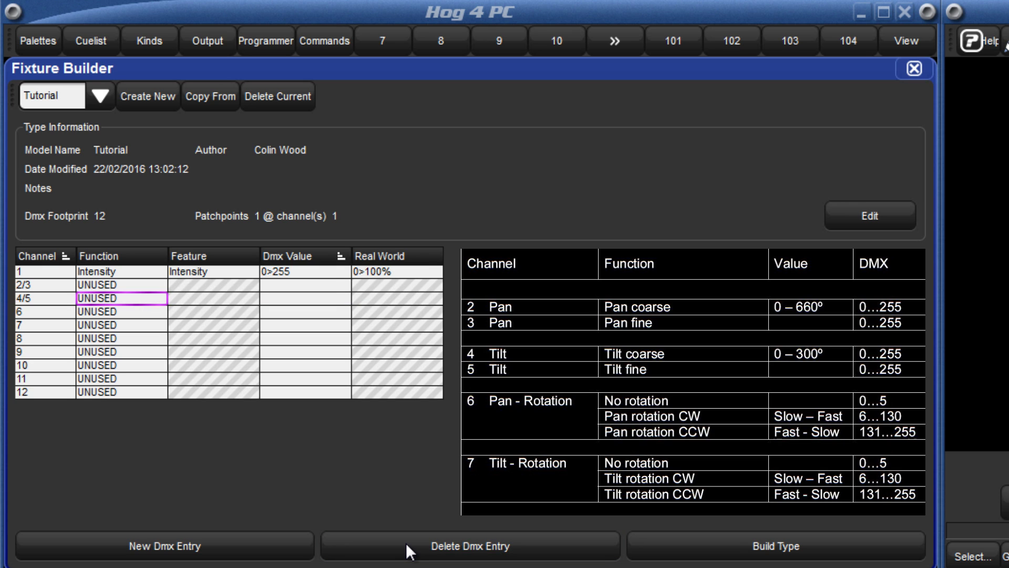
- Set channel 2/3 to Position > Pan and channel 4/5 to Position > Tilt
double_click(103, 285)
left_click(33, 388)
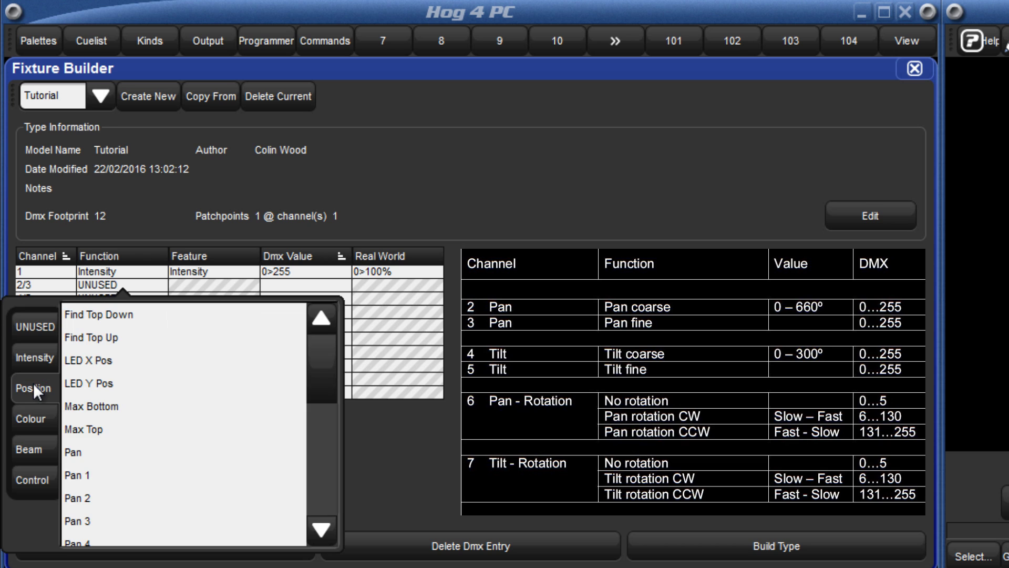
left_click(74, 452)
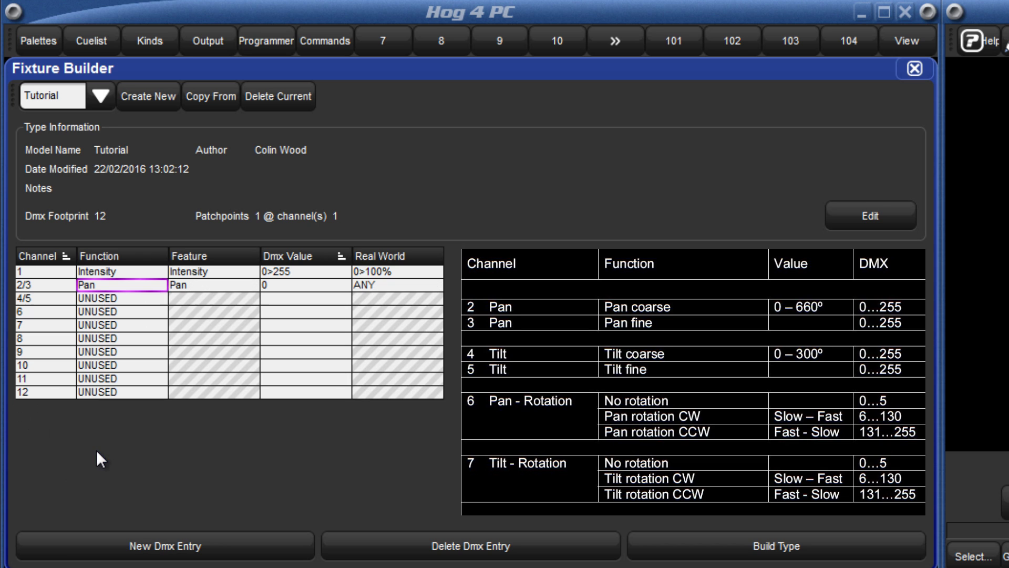
double_click(102, 299)
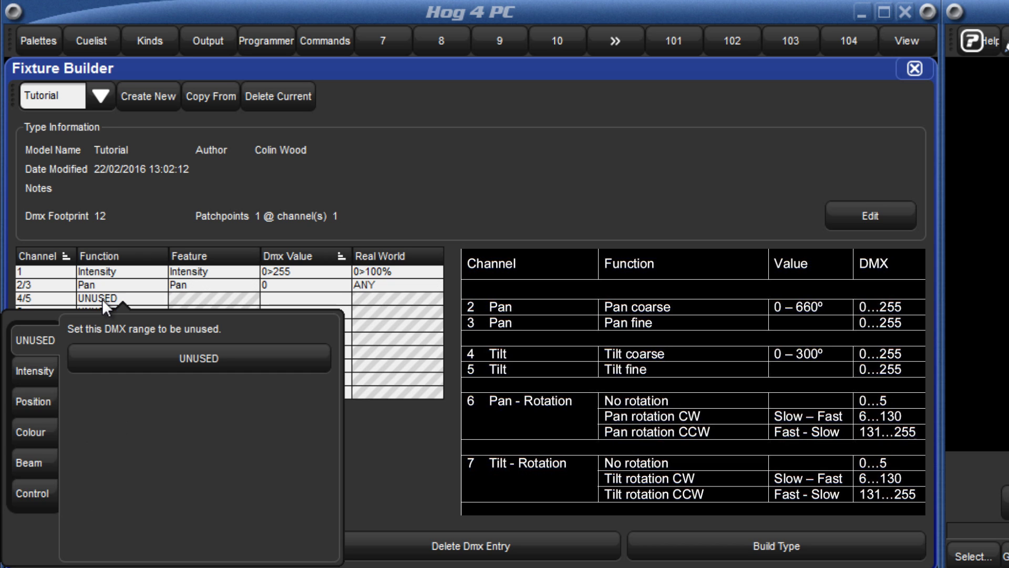
left_click(35, 400)
left_click(310, 444)
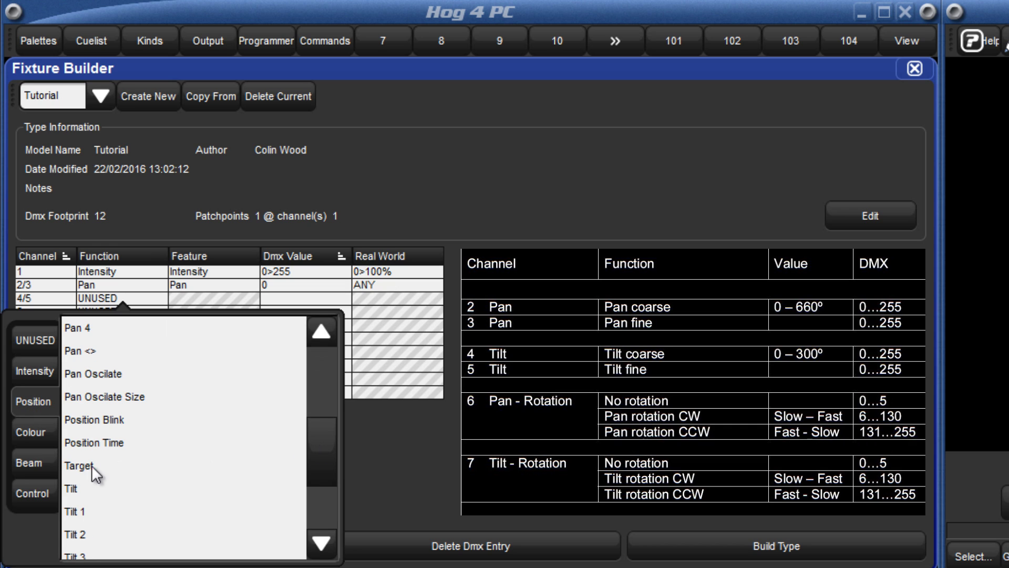
left_click(73, 486)
left_click(73, 485)
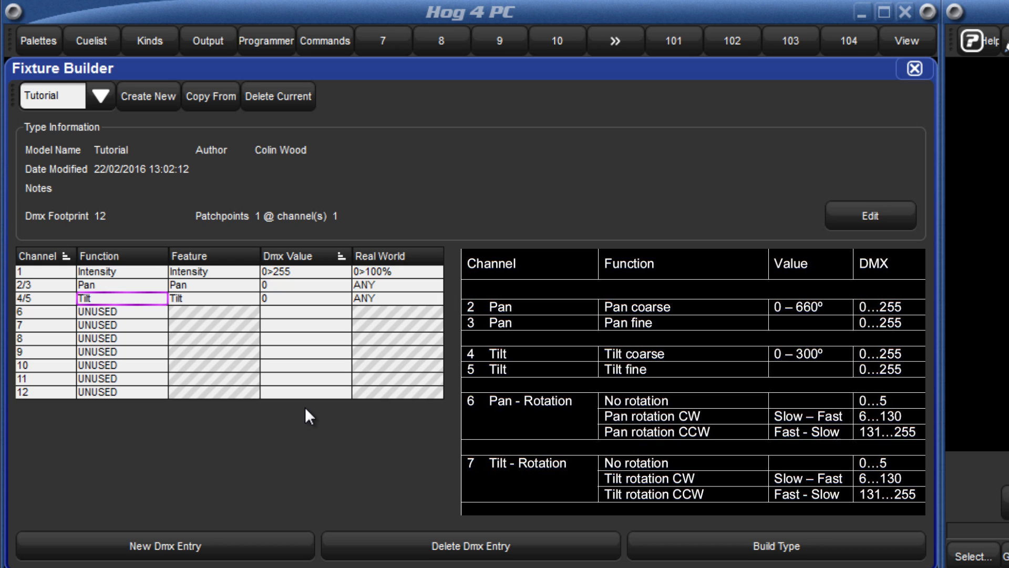
- Set the Pan and Tilt DMX value range to 16-bit 0>65535
left_click_drag(310, 300, 313, 287)
left_click(315, 286)
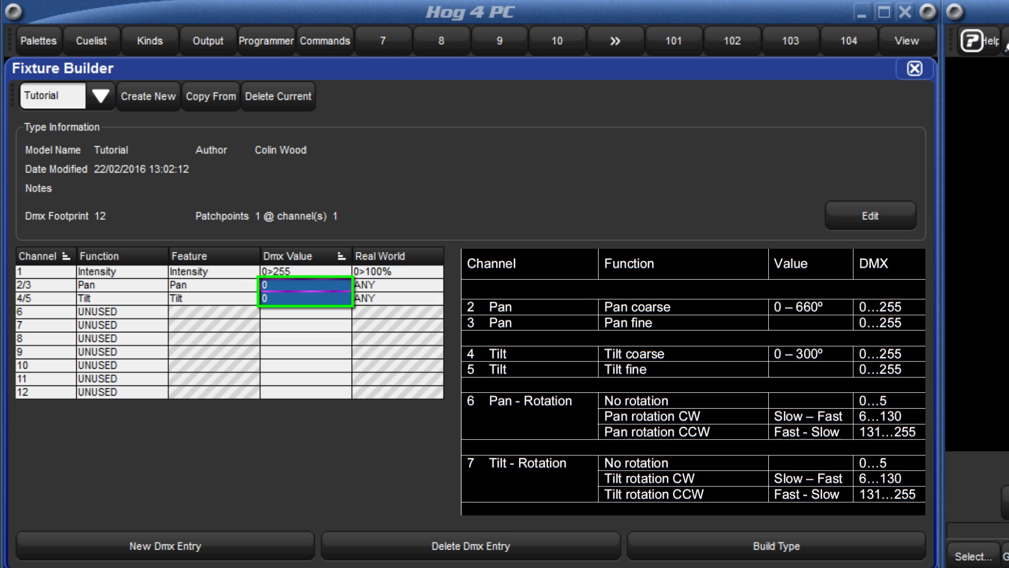
key("Return")
left_click(348, 316)
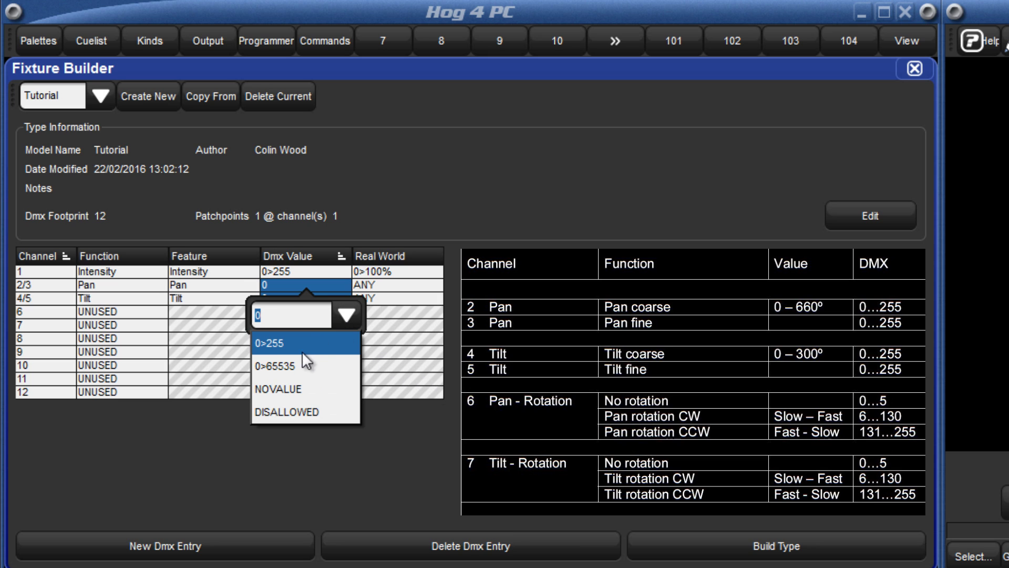
left_click(291, 362)
key("Return")
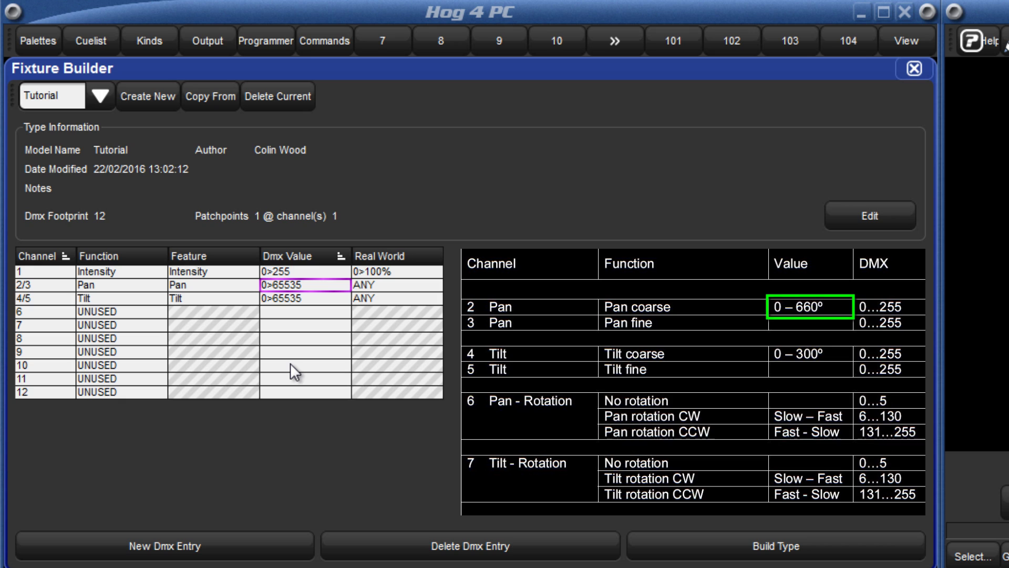
- Give Pan a -330>330° and Tilt a -150>150° real-world range
double_click(386, 285)
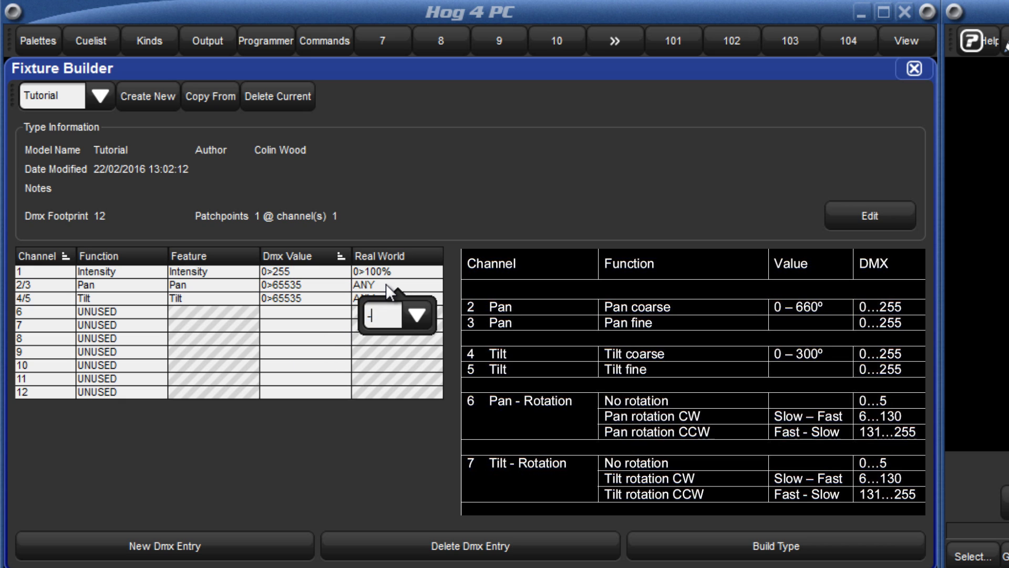
type("-330")
type(">330")
key("Return")
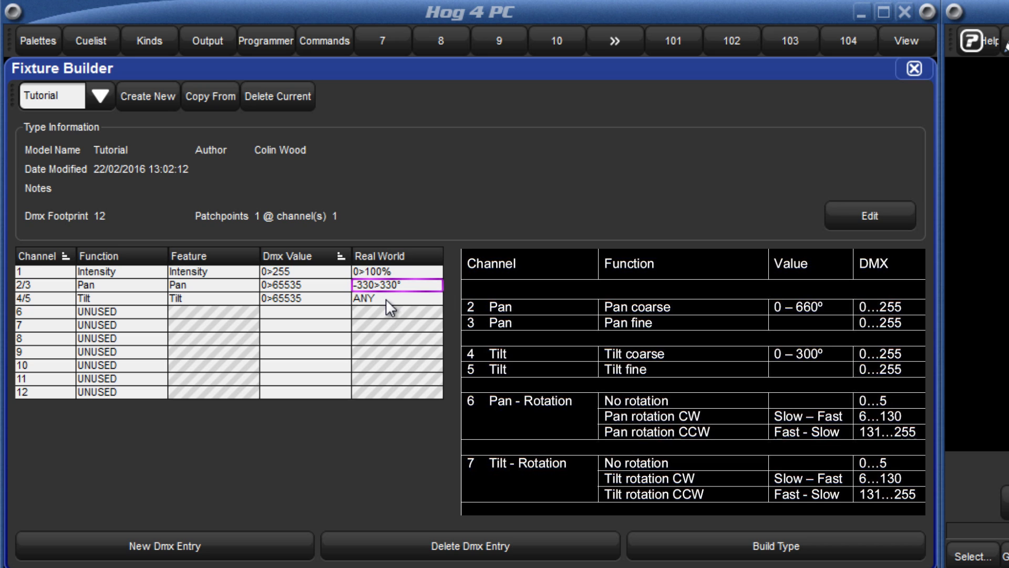
left_click(386, 299)
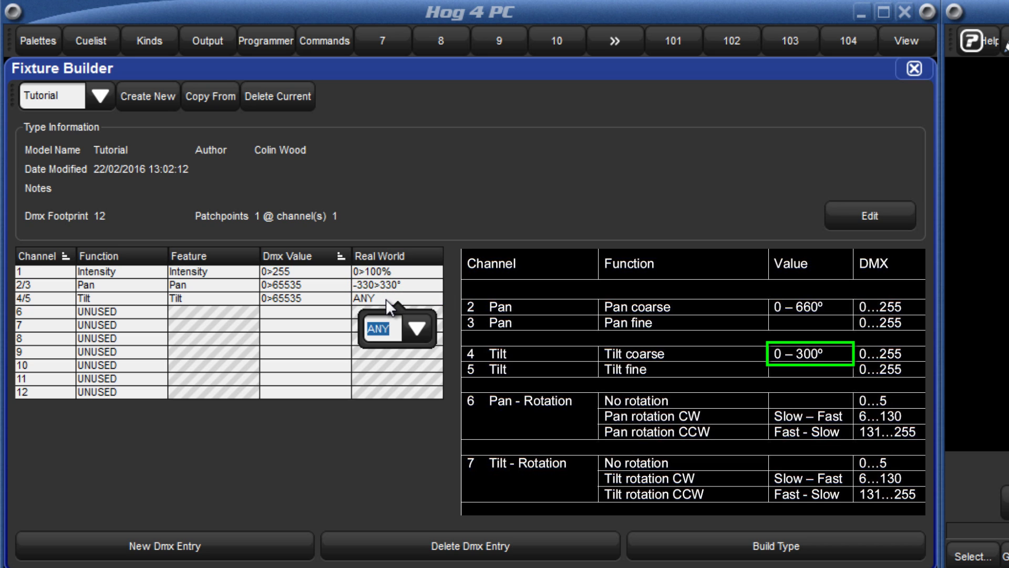
type("-150")
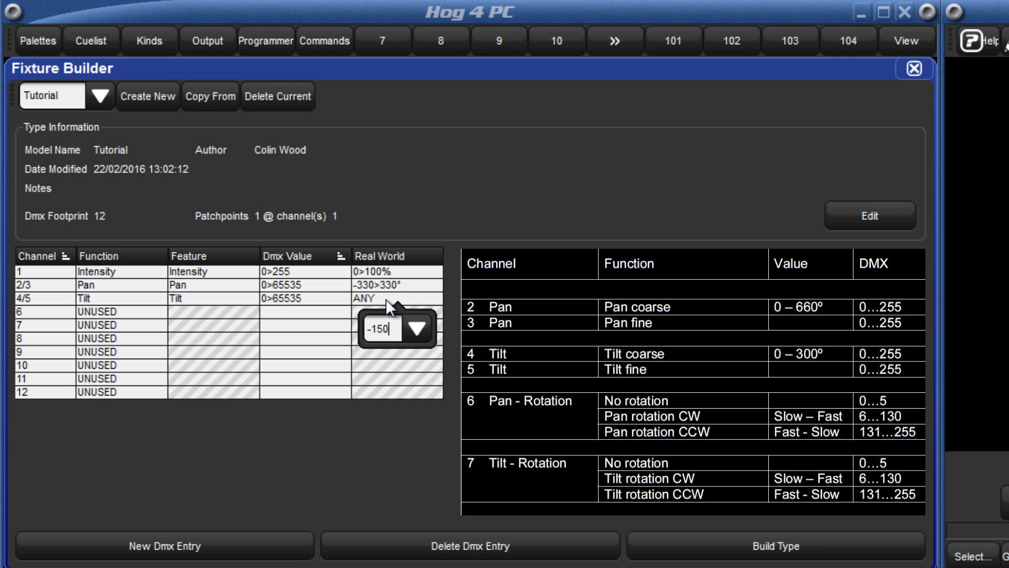
type(">150")
key("Return")
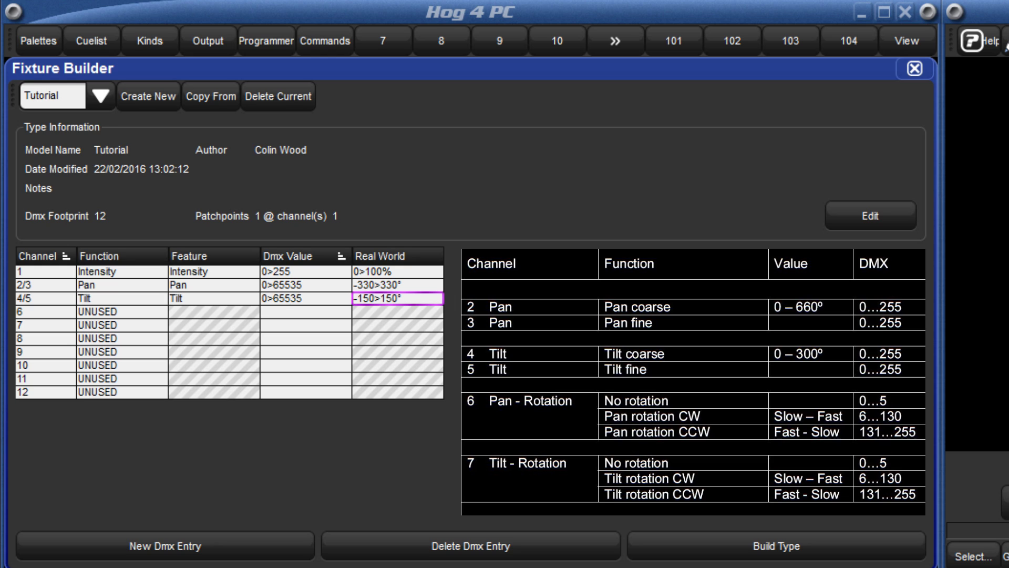
- Add two extra DMX entries each to channels 6 and 7, giving three apiece
left_click(105, 312)
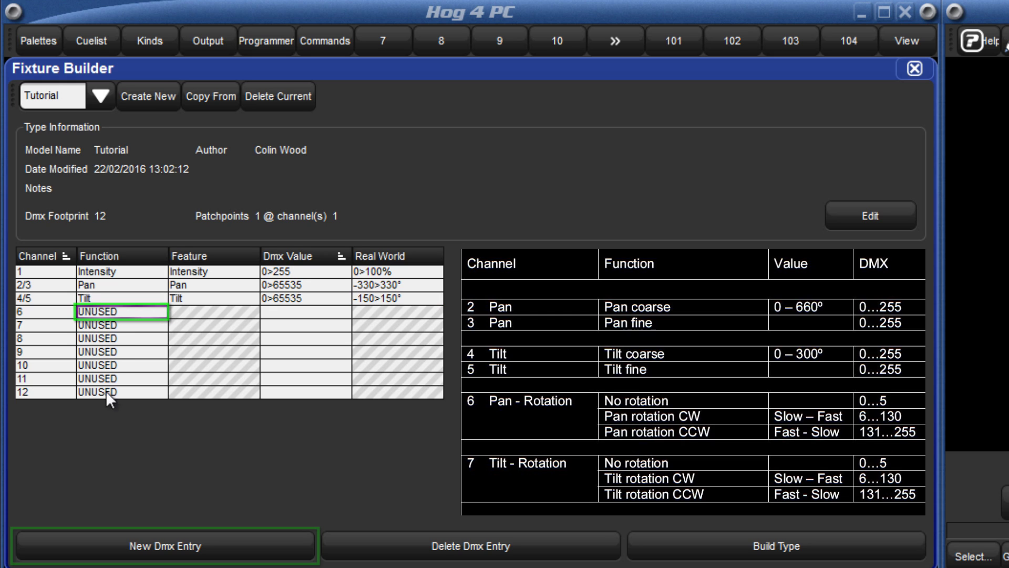
left_click(148, 547)
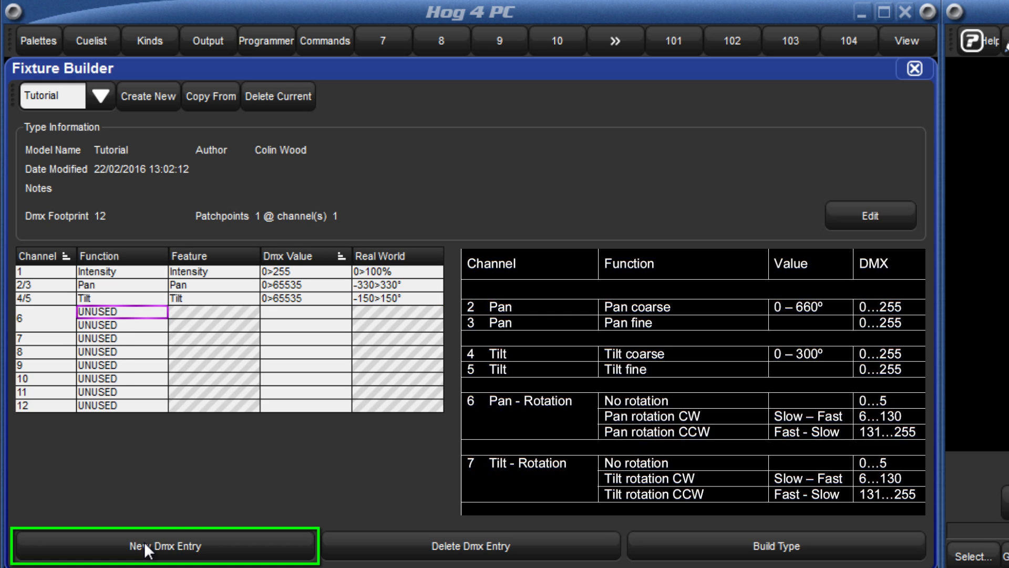
left_click(144, 545)
left_click(146, 354)
left_click(146, 544)
left_click(145, 545)
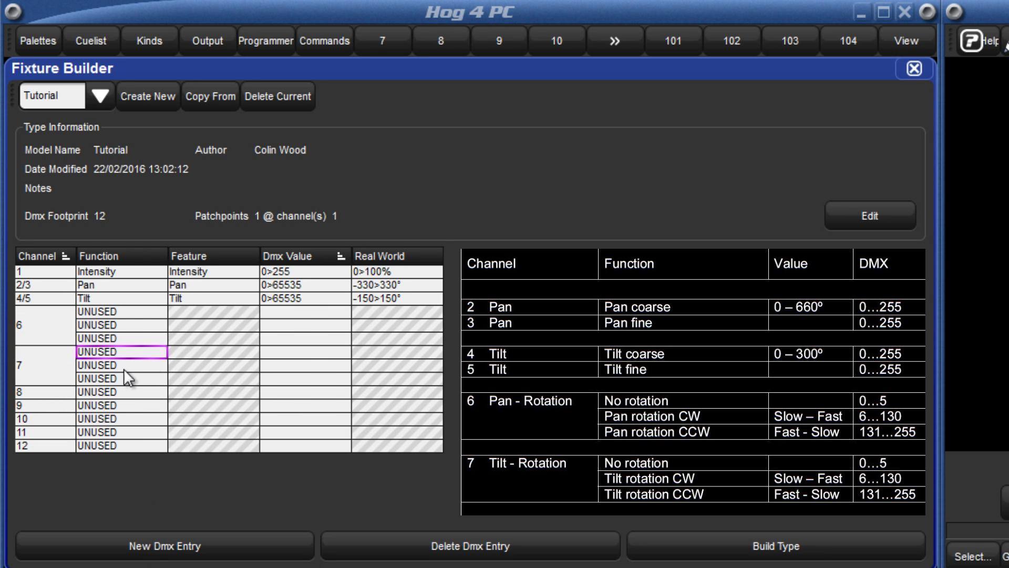
- Set all three channel 6 entries to the Position > Pan function with the Rotate feature
left_click_drag(124, 311, 122, 339)
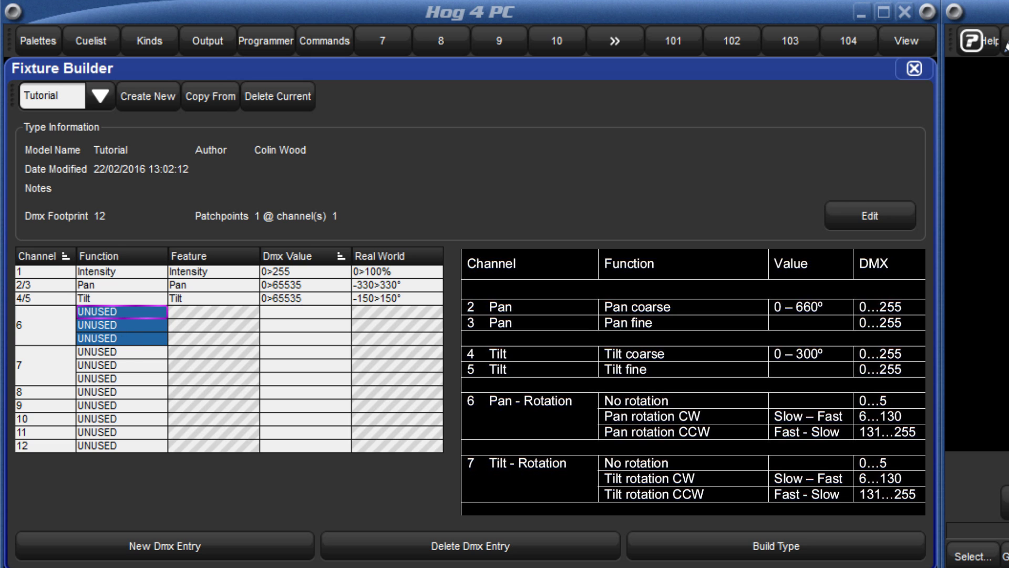
key("Return")
left_click(34, 410)
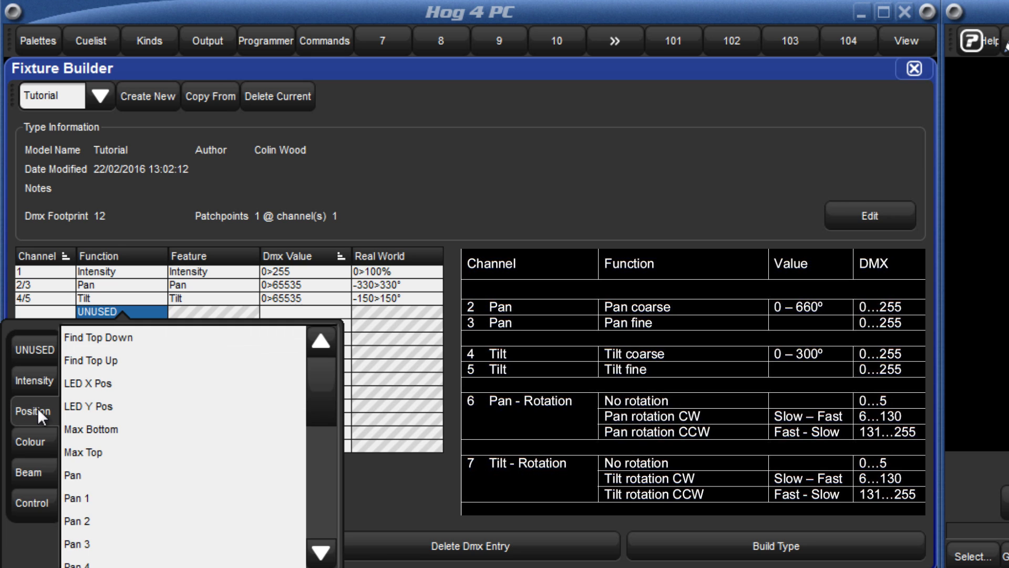
left_click(96, 480)
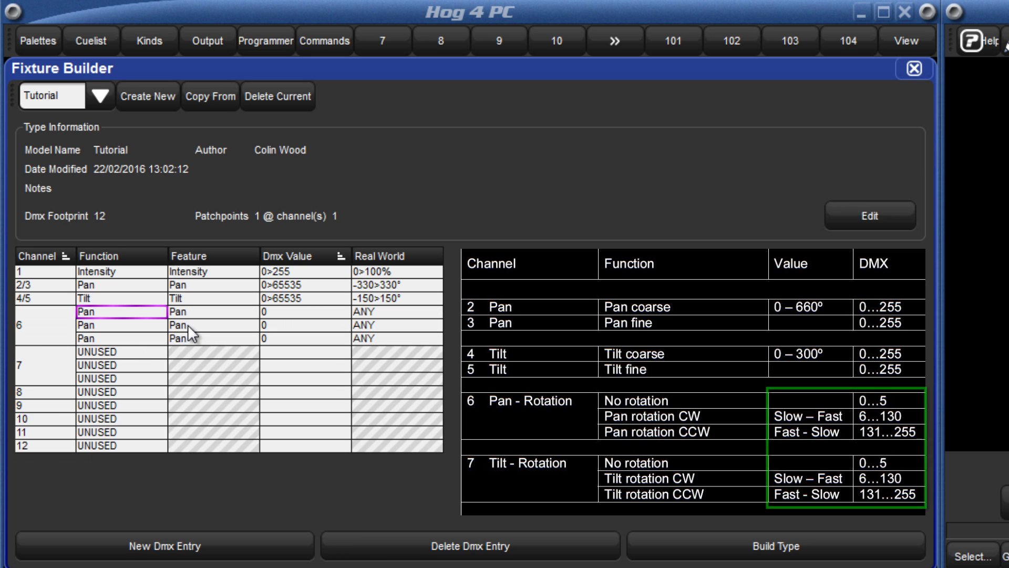
left_click_drag(218, 313, 218, 339)
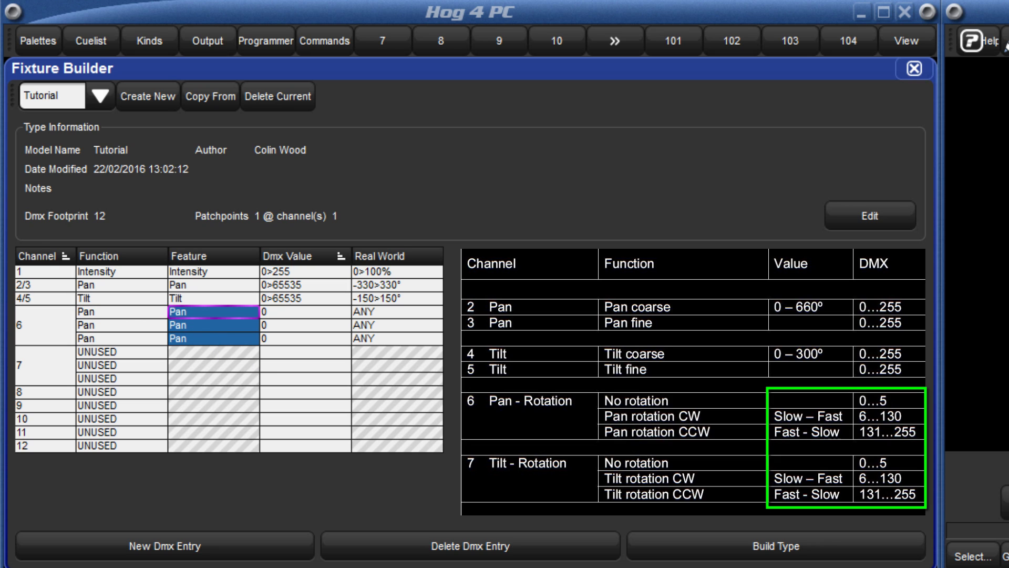
key("Return")
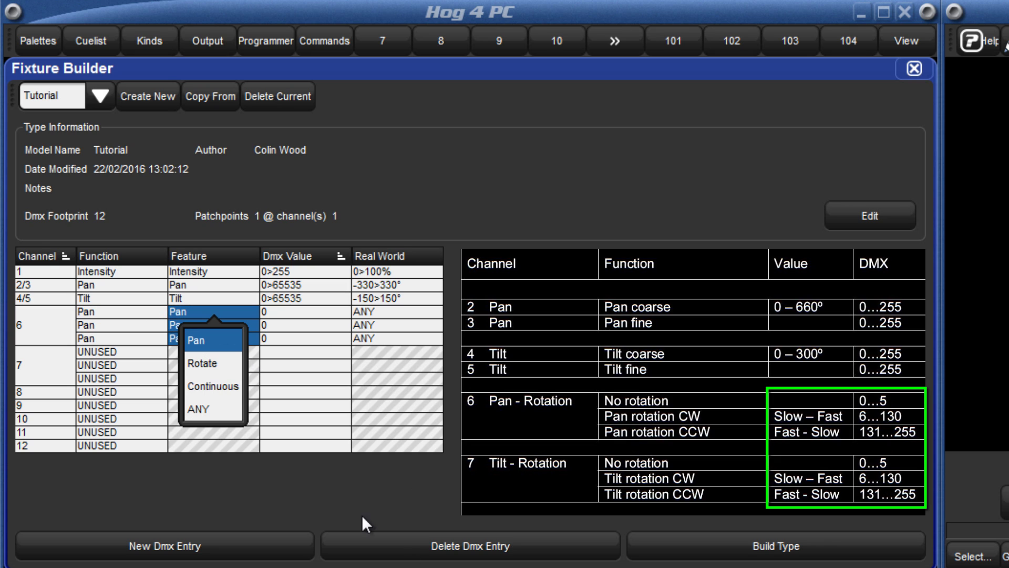
left_click(205, 365)
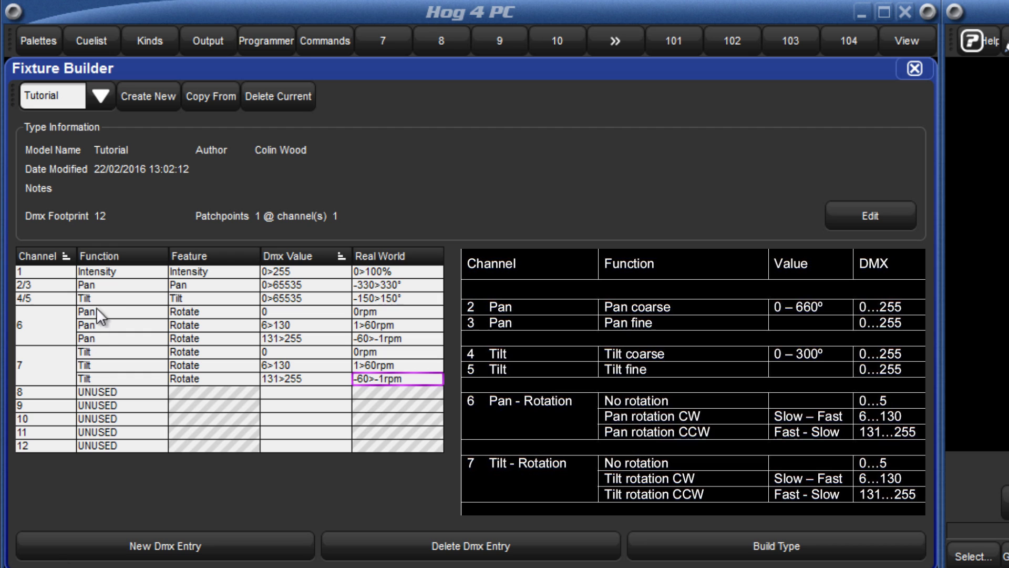
- Insert a new DMX entry into channel 2/3 and into channel 6
left_click(100, 286)
left_click(113, 547)
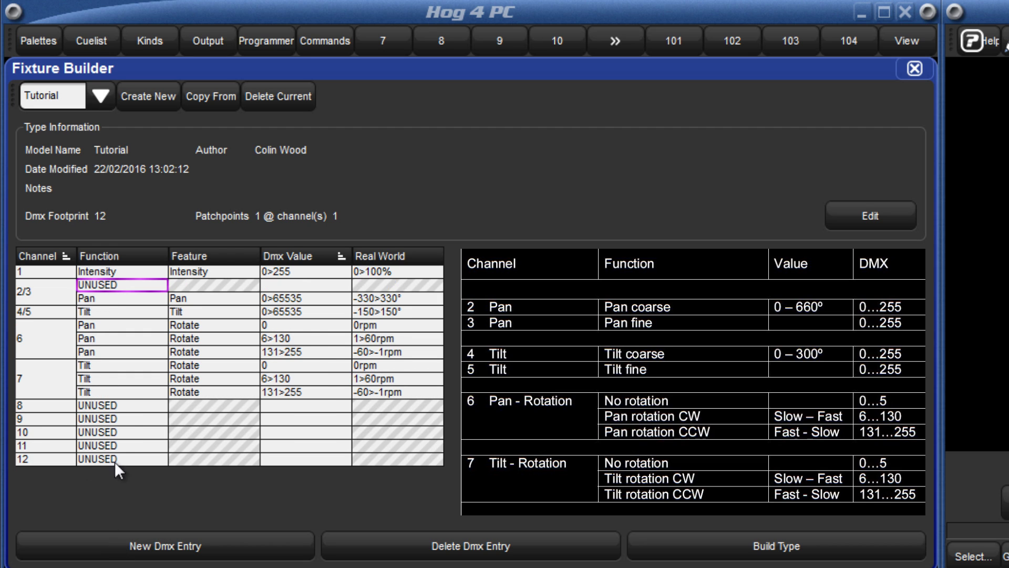
left_click(116, 327)
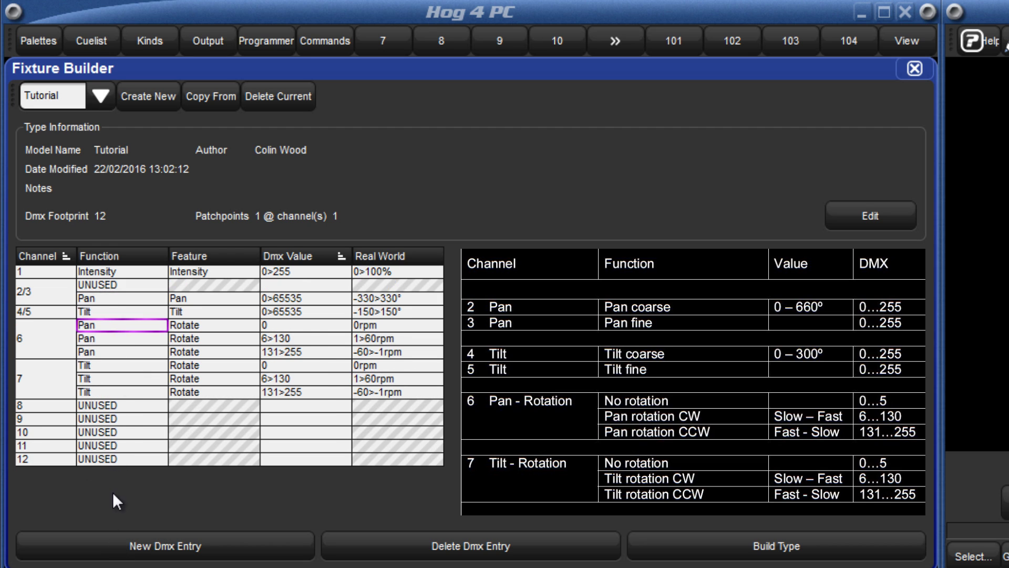
left_click(112, 545)
- Make the new channel 2/3 entry Pan Rotate with a NOVALUE DMX value
left_click(114, 286)
left_click(115, 287)
left_click(49, 388)
left_click(93, 448)
left_click(177, 287)
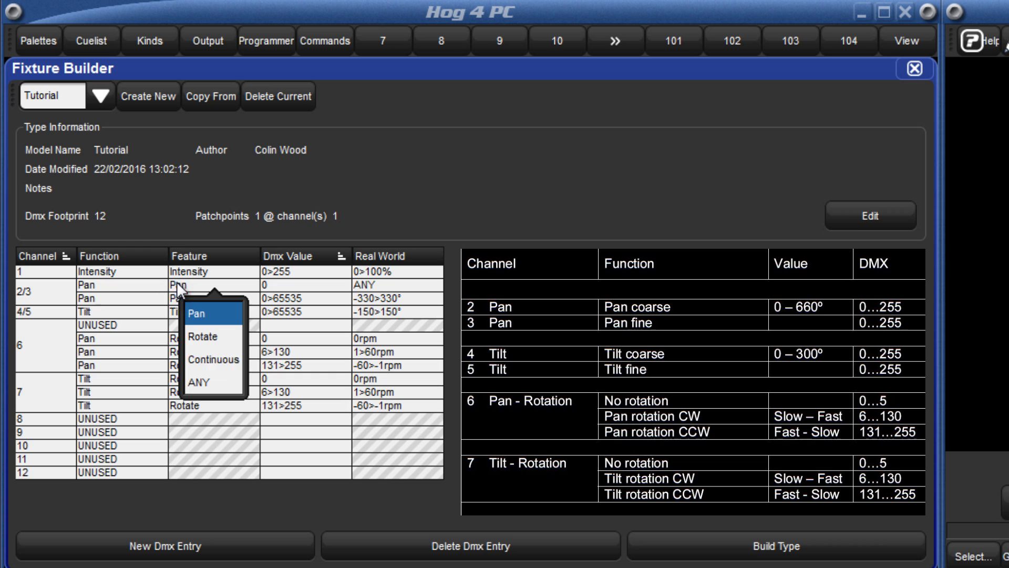
left_click(197, 336)
left_click(288, 286)
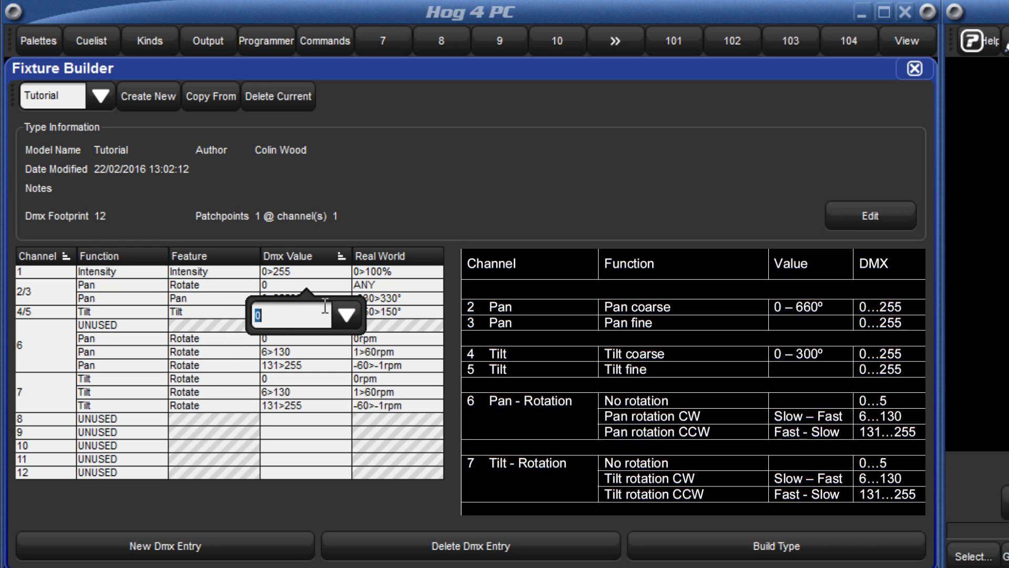
left_click(342, 309)
left_click(318, 388)
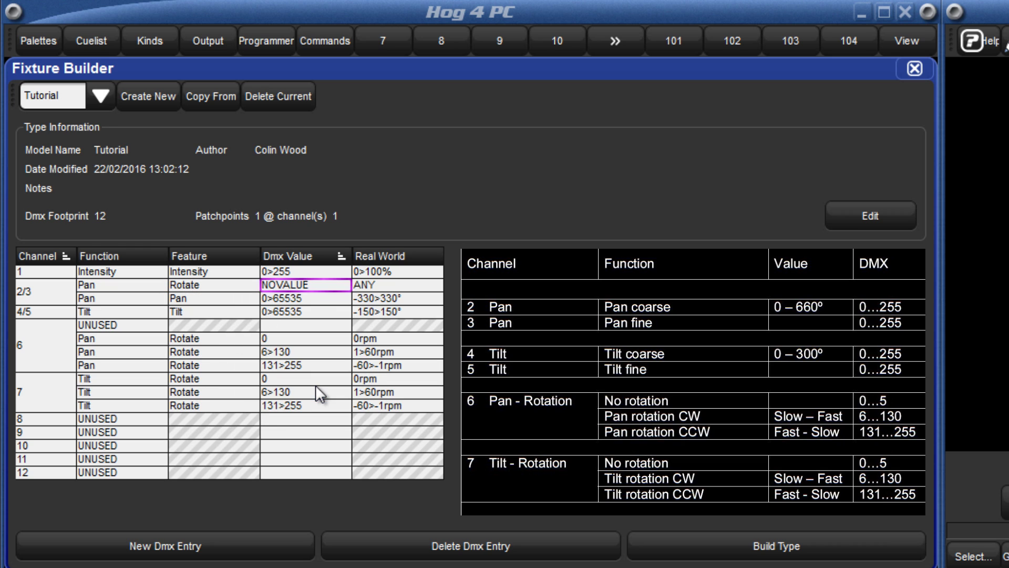
- Make channel 6's new entry Pan with a NOVALUE DMX value
left_click(100, 324)
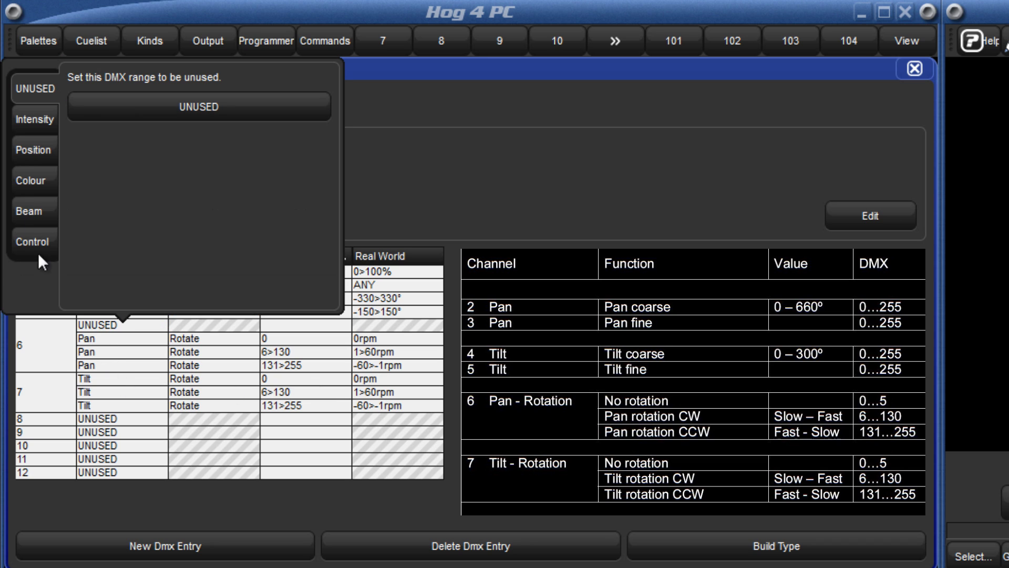
left_click(26, 152)
left_click(94, 208)
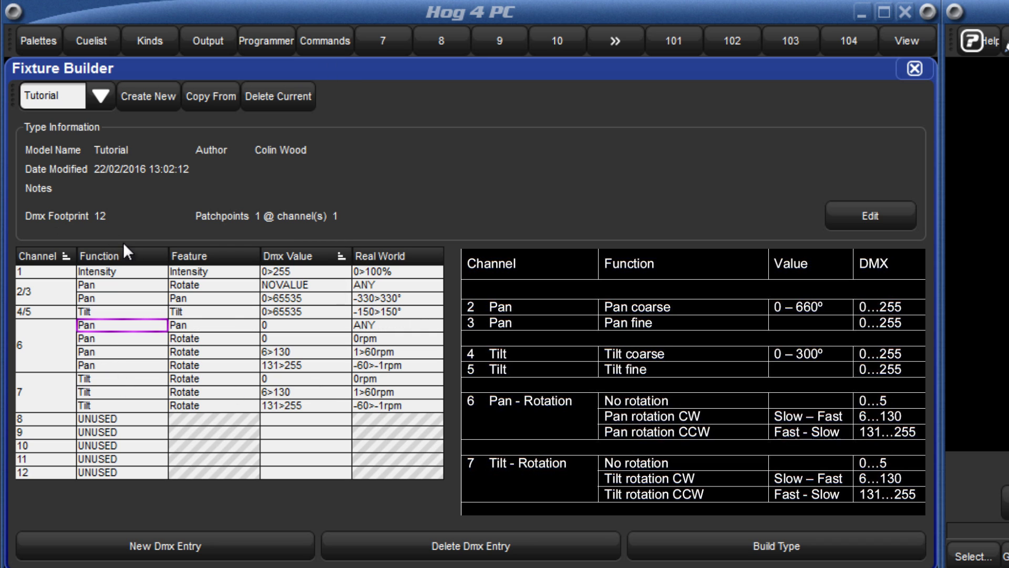
left_click(281, 323)
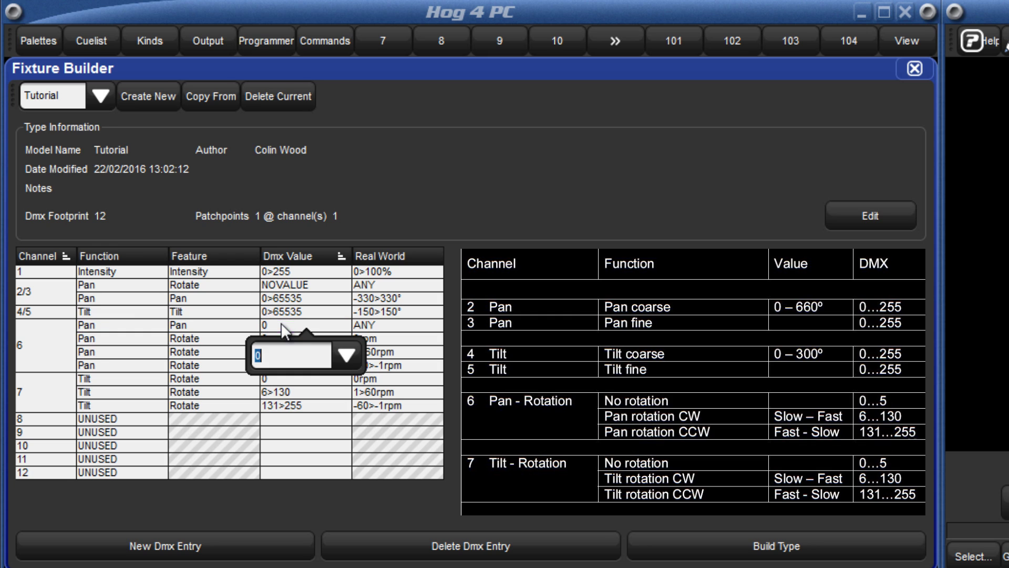
left_click(345, 354)
left_click(307, 428)
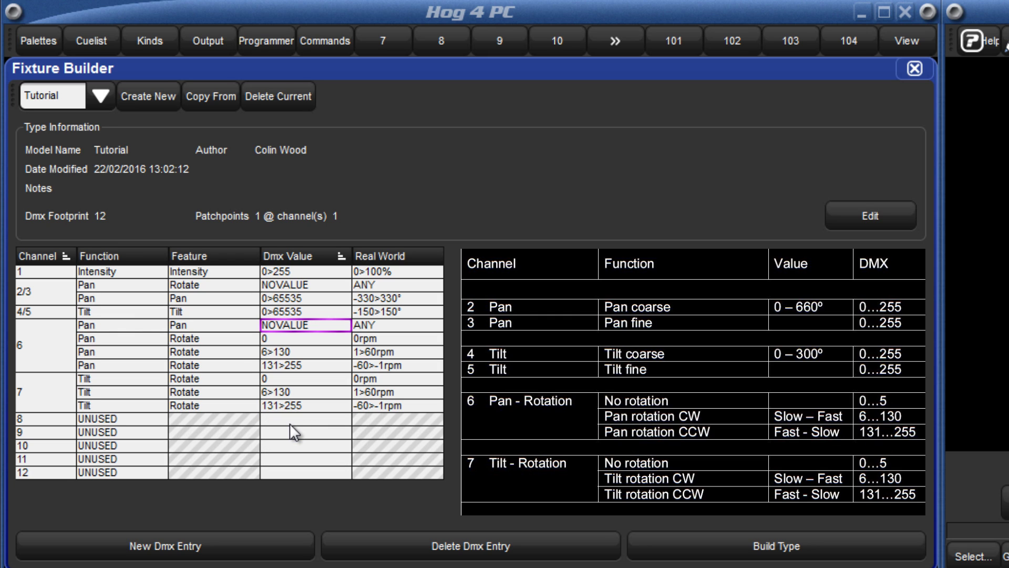
- Build the Tutorial fixture type and dismiss the success message
left_click(94, 311)
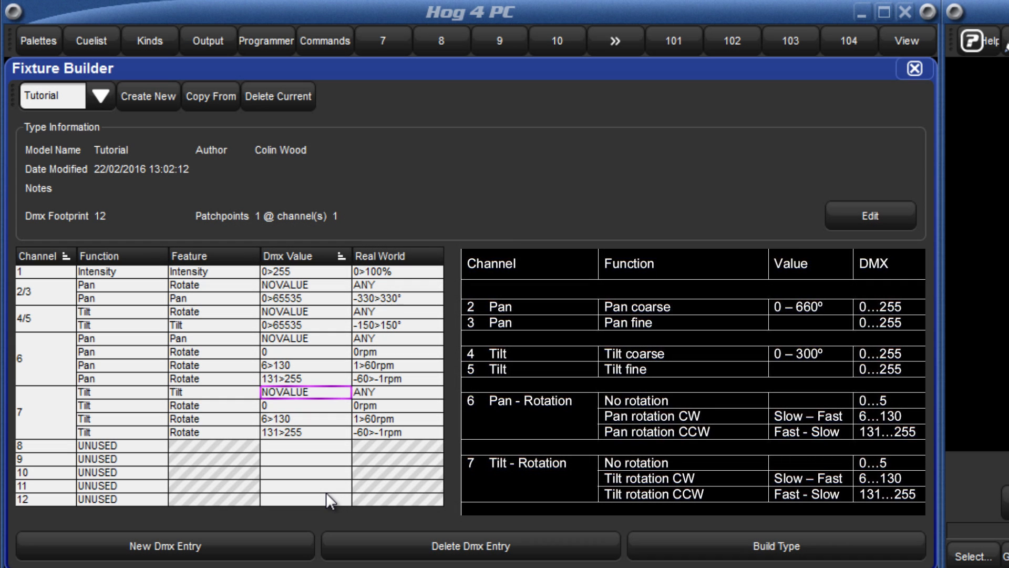
left_click(720, 545)
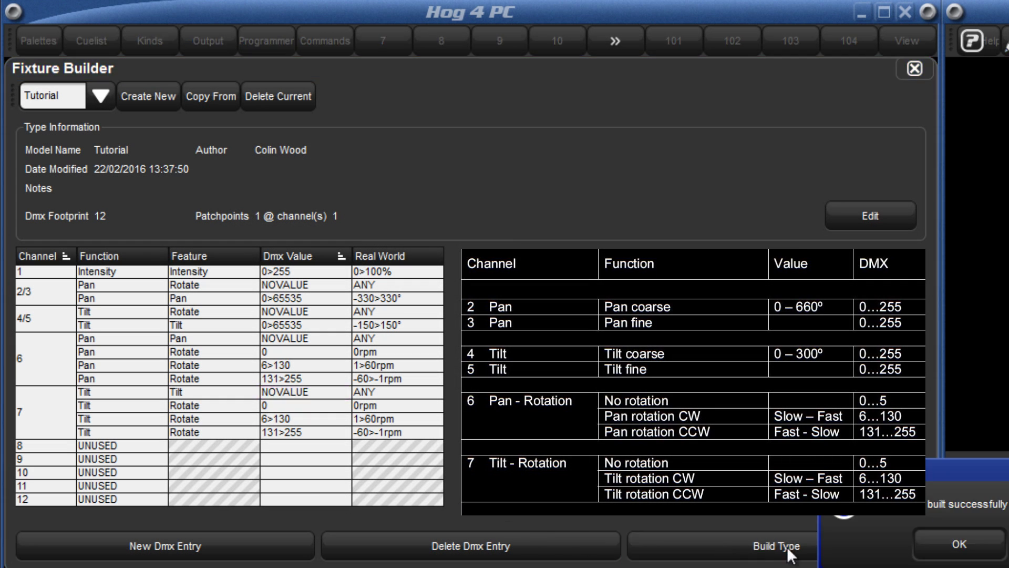
left_click(939, 547)
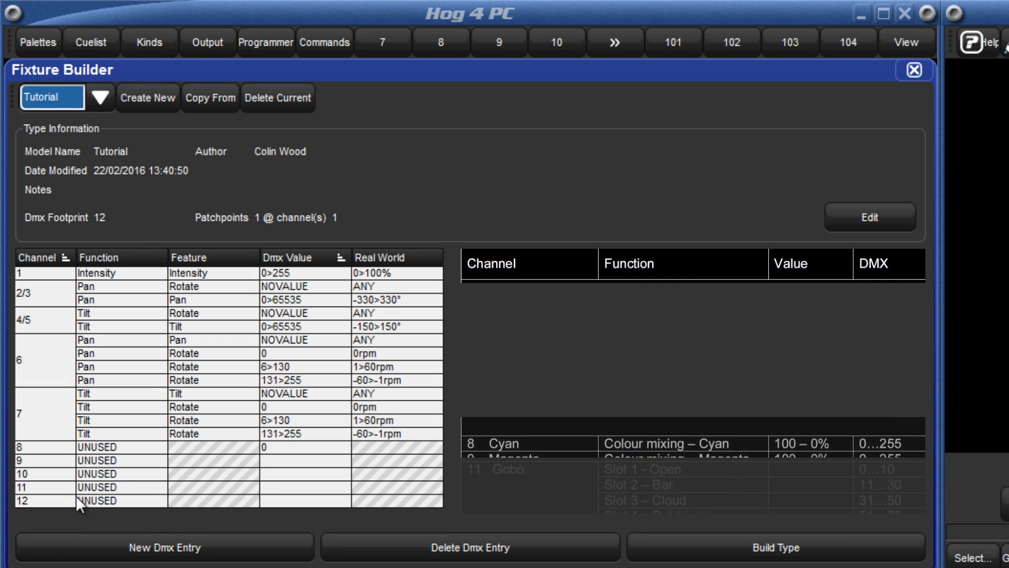
- Assign the Colour functions Cyan, Magenta and Yellow to channels 8, 9 and 10
left_click(120, 446)
left_click(119, 446)
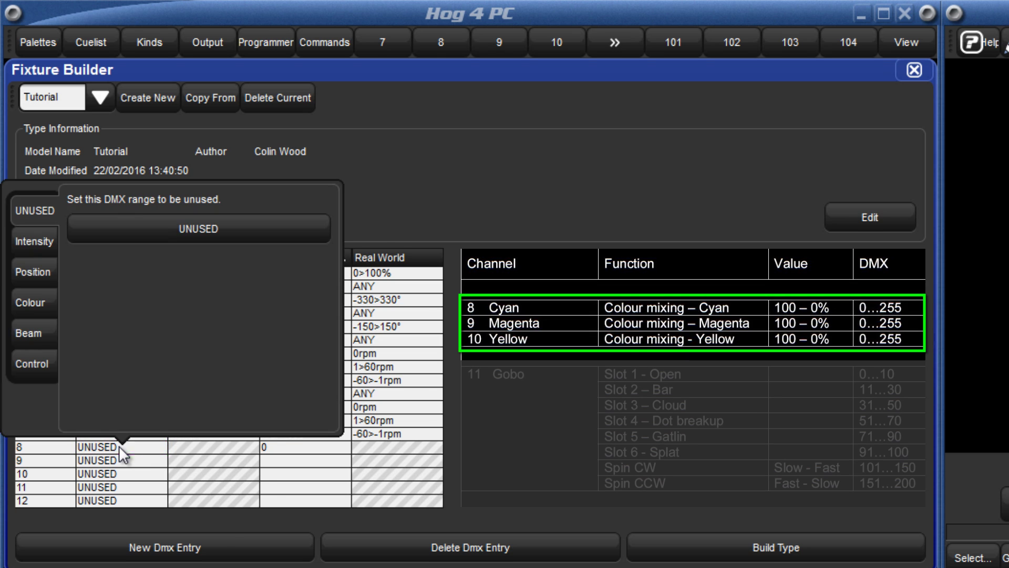
left_click(49, 302)
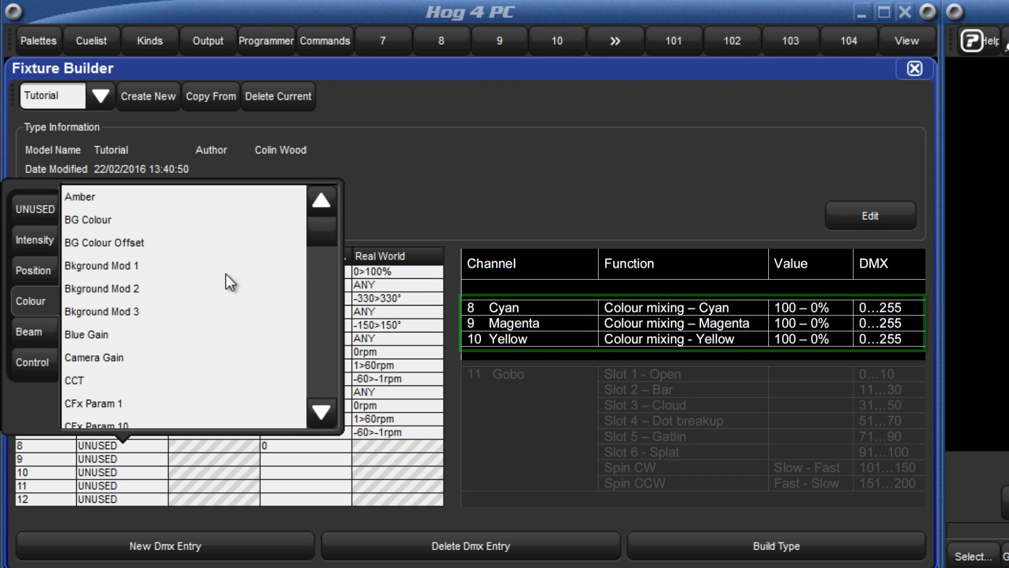
left_click_drag(318, 238, 321, 308)
left_click(105, 380)
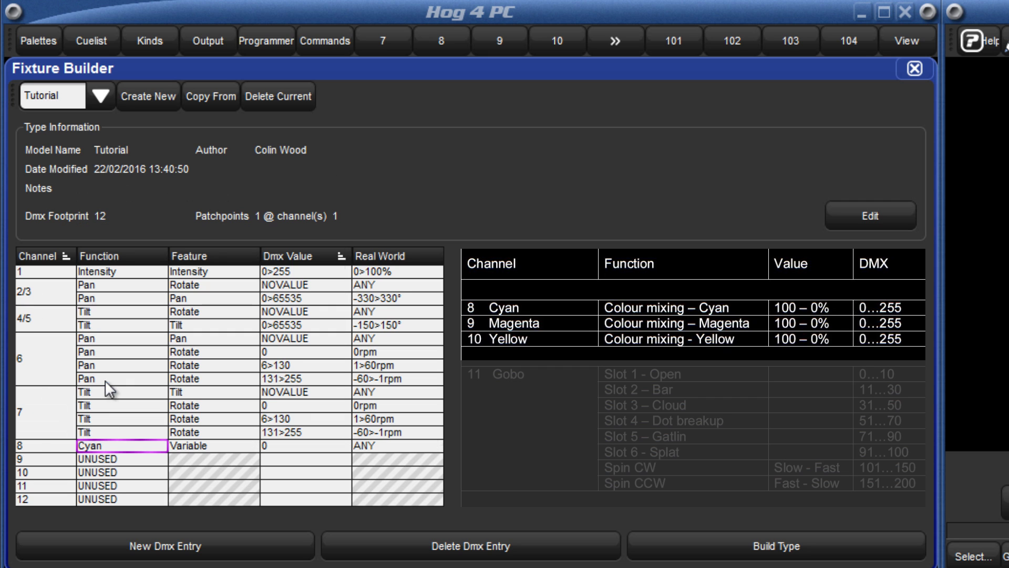
left_click(101, 463)
left_click(35, 315)
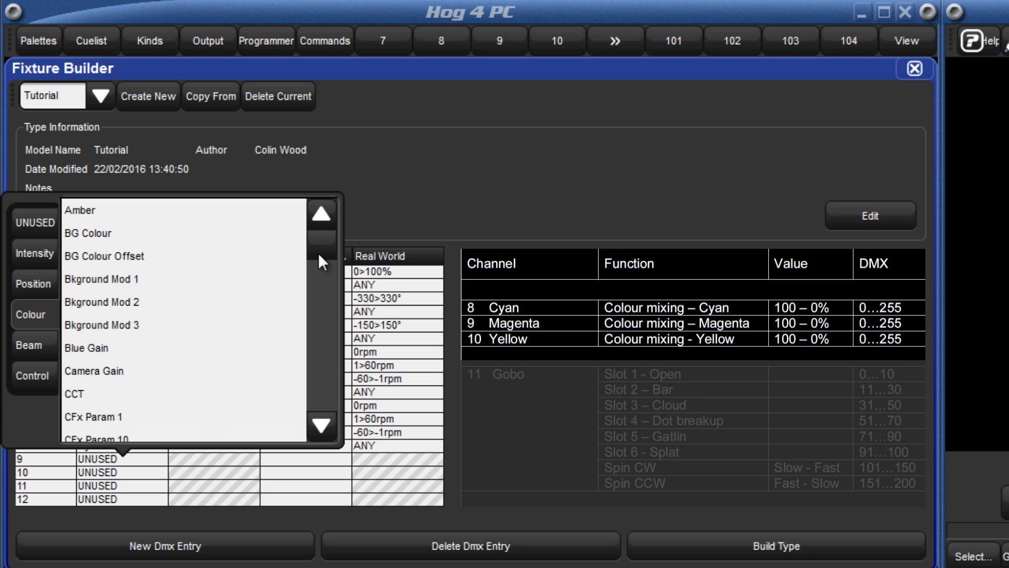
left_click_drag(321, 251, 323, 387)
left_click(79, 350)
left_click(89, 473)
left_click(89, 473)
left_click(35, 328)
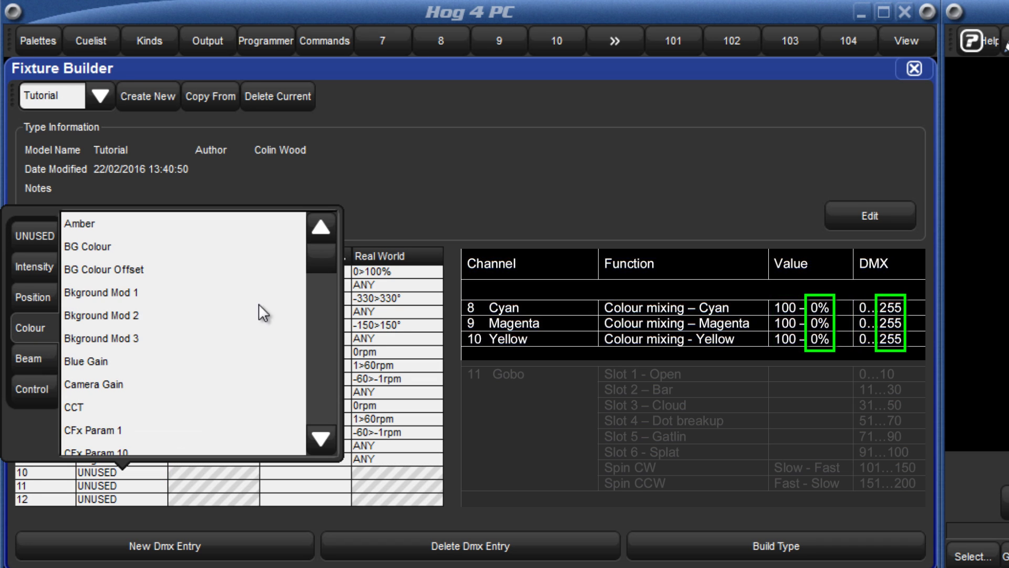
left_click_drag(321, 261, 286, 467)
left_click(71, 388)
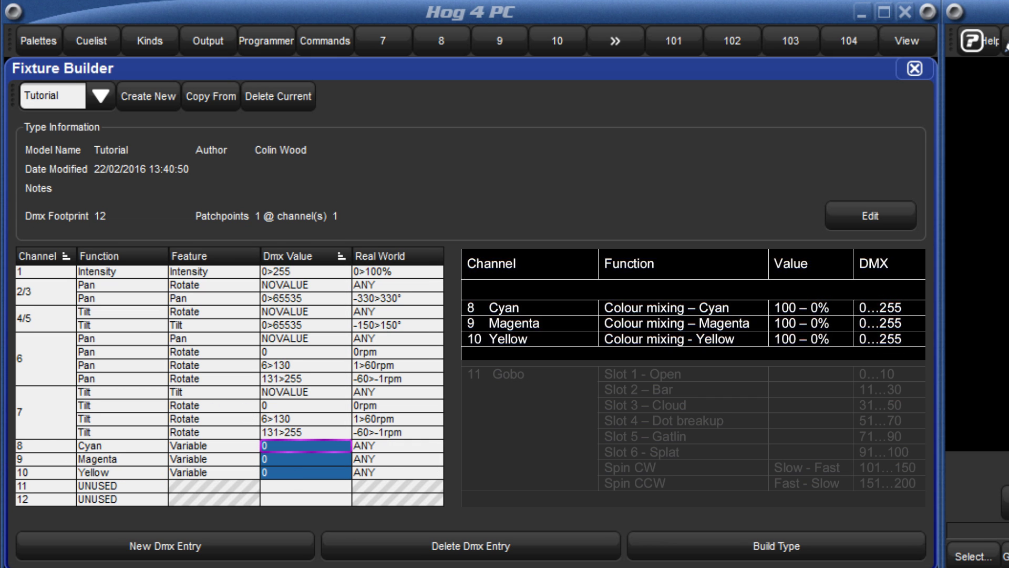
- Map channels 8–10 DMX 255>0 to 0>100%, then build the Tutorial type
key("Return")
type("255>0")
key("Return")
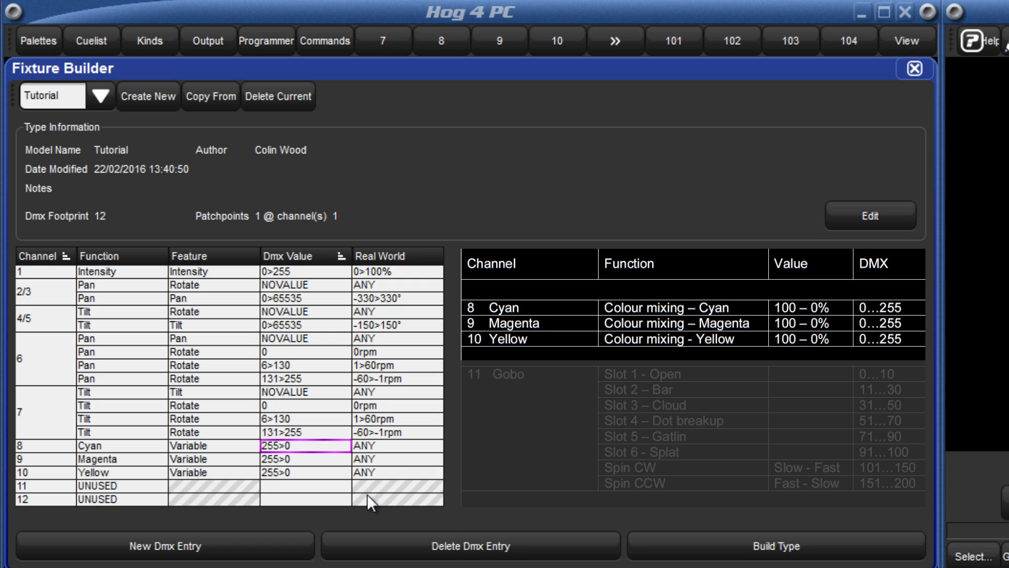
left_click_drag(374, 445, 374, 468)
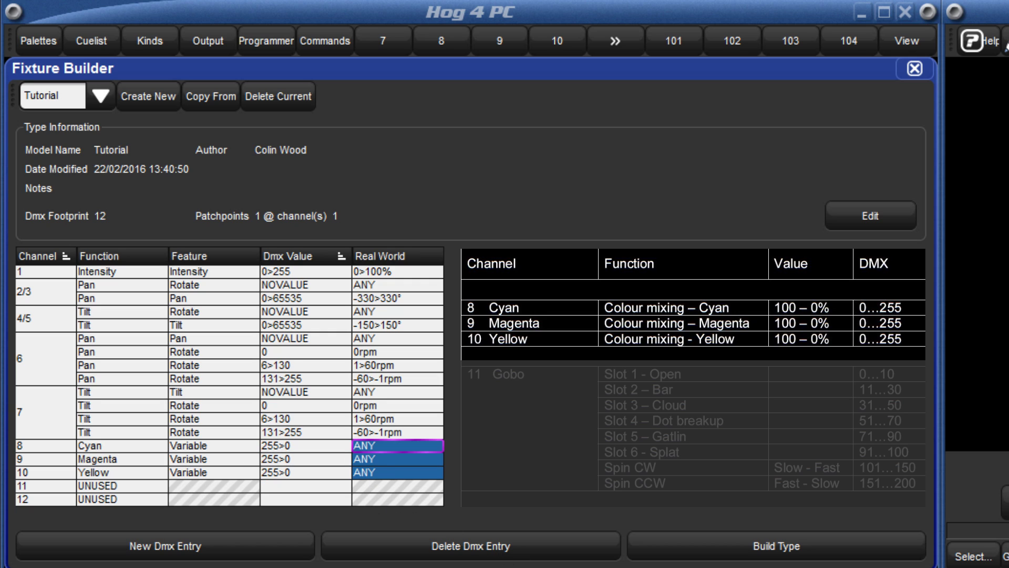
key("Return")
left_click(432, 476)
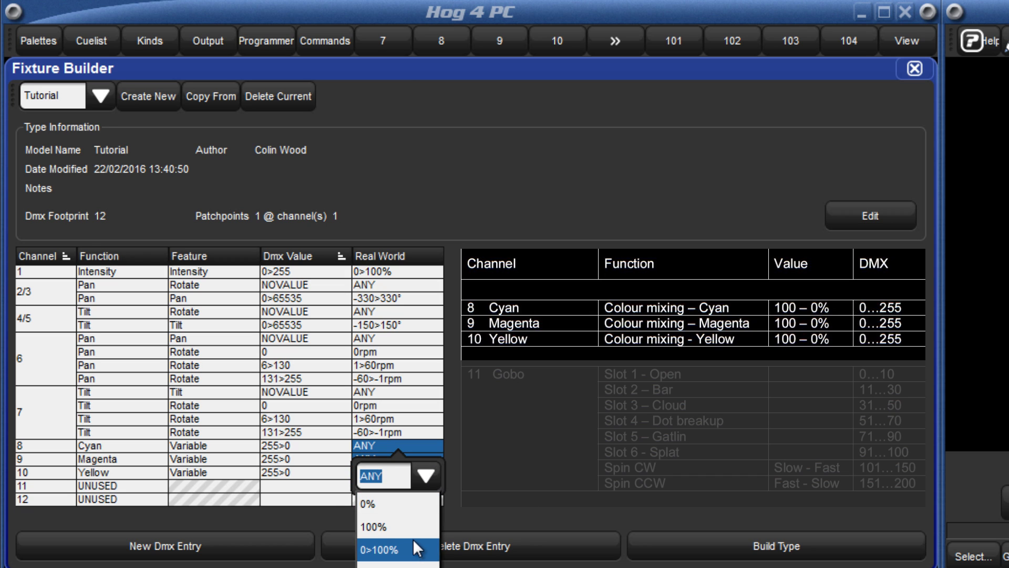
left_click(411, 543)
key("Return")
left_click(747, 543)
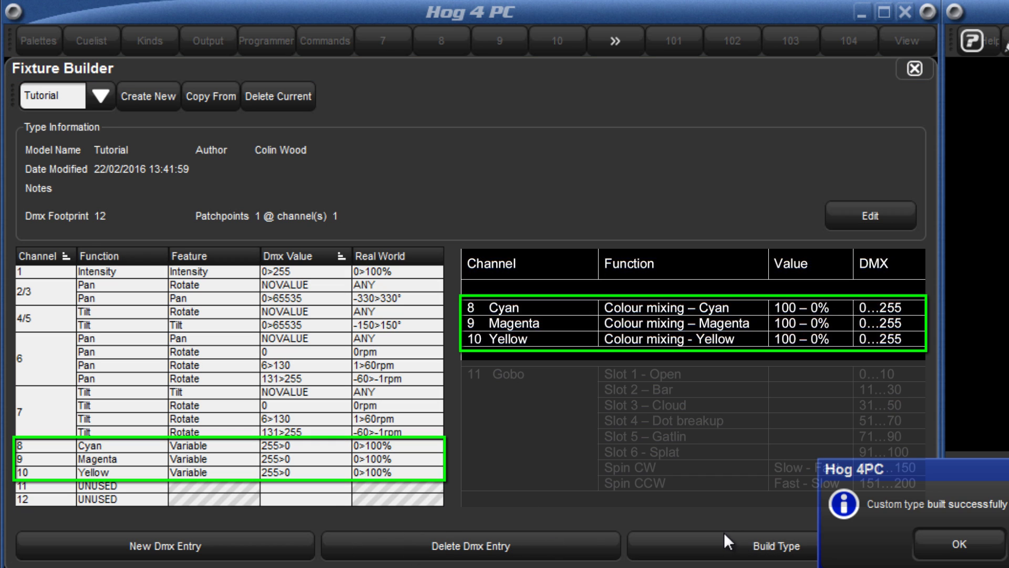
left_click(944, 552)
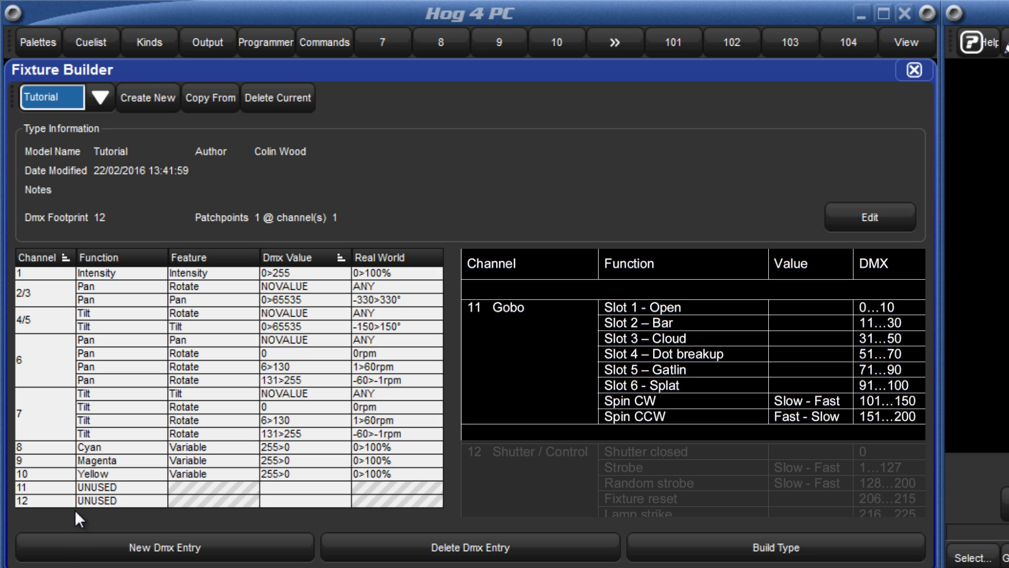
- Expand channel 11 to nine entries and set them all to Beam > Gobo
left_click(108, 487)
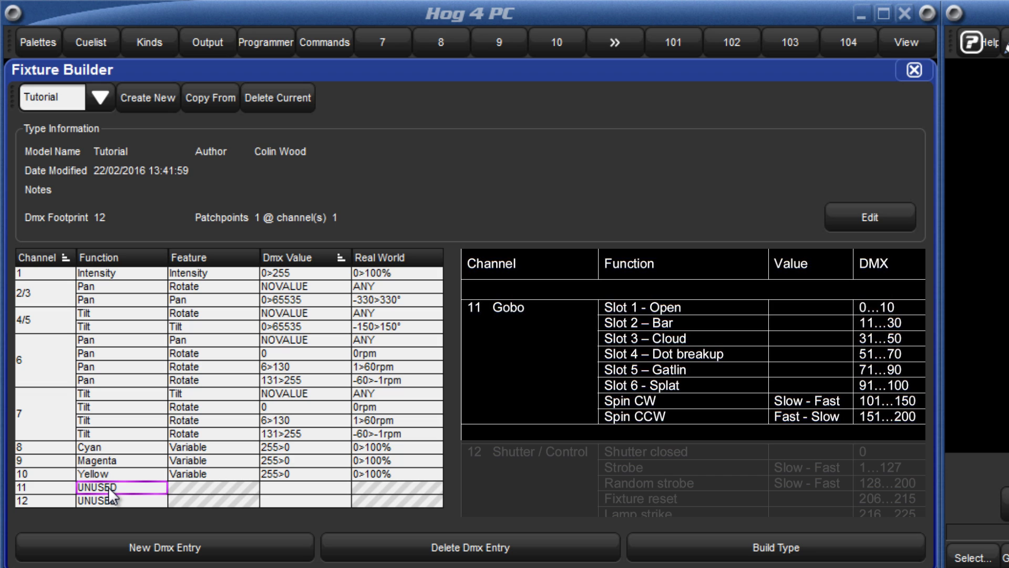
left_click(115, 544)
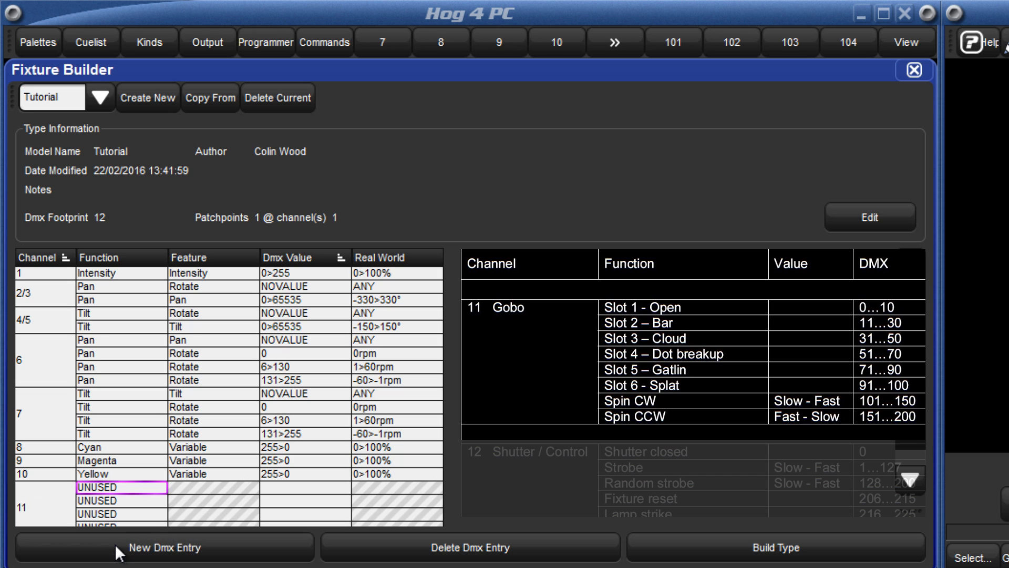
left_click(115, 544)
scroll(155, 362, "down", 2)
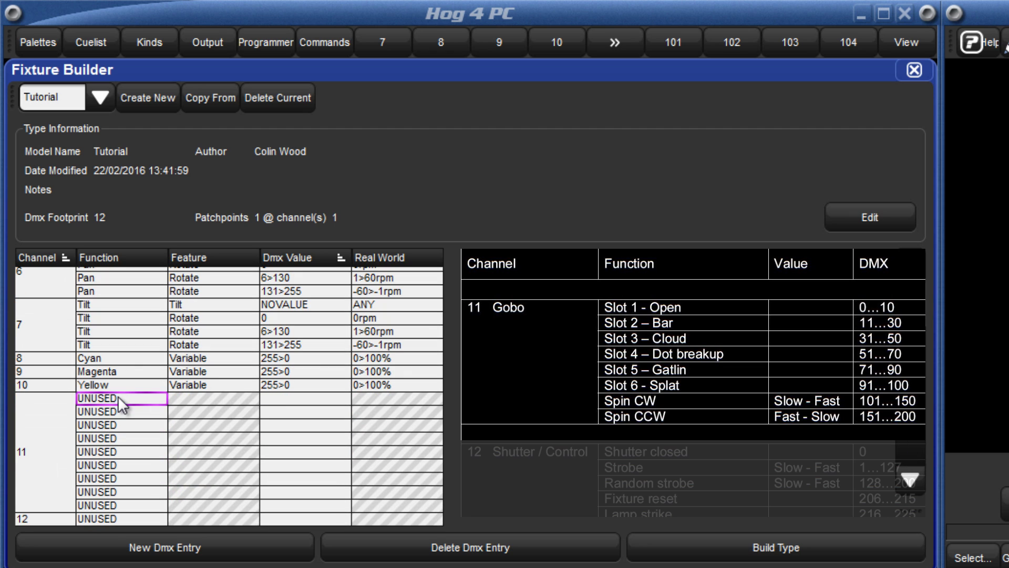
left_click_drag(117, 397, 120, 505)
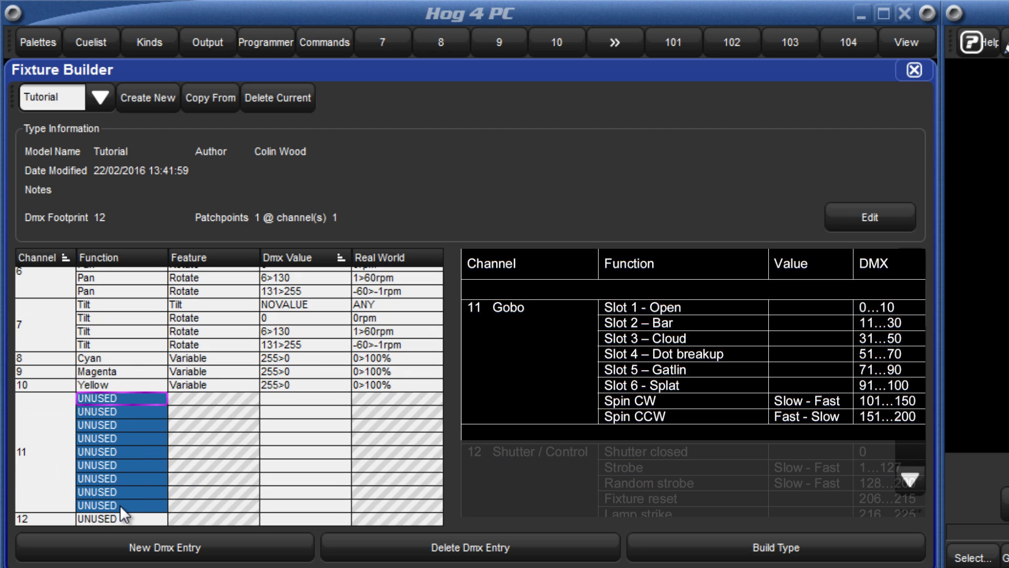
left_click(120, 505)
left_click(29, 284)
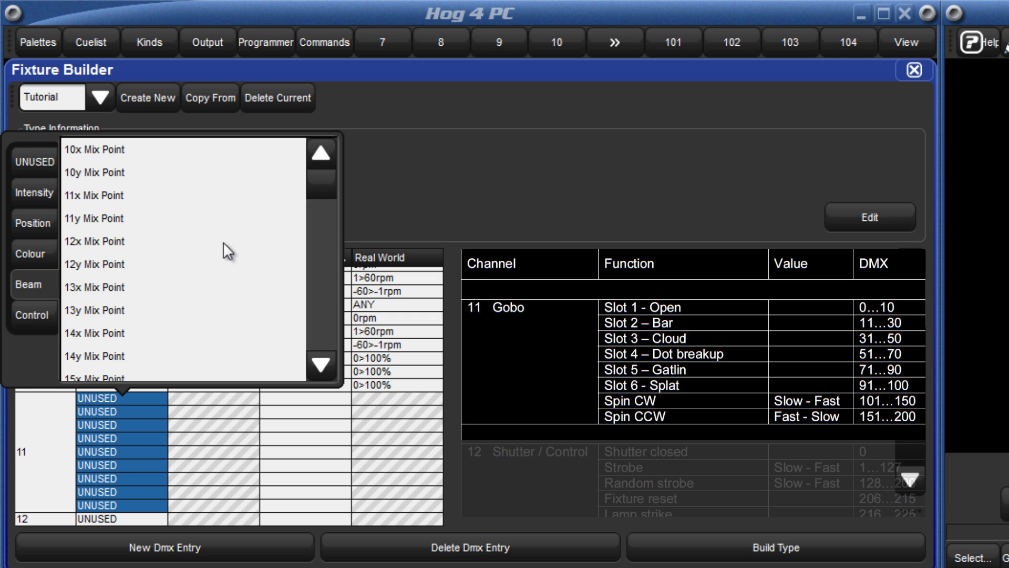
left_click_drag(313, 184, 320, 244)
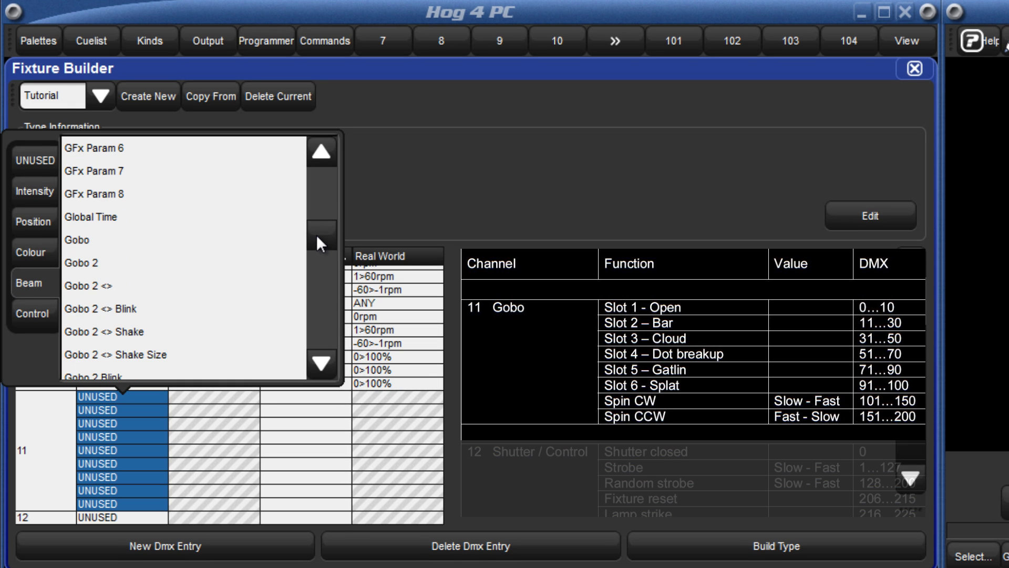
left_click(148, 238)
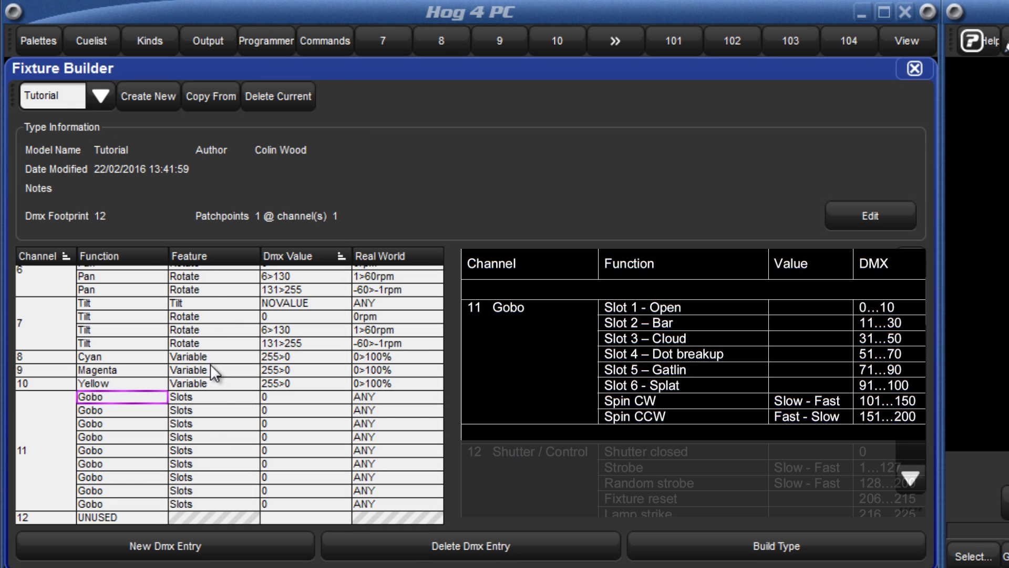
- Change the feature of the last three Gobo entries to Spin
left_click_drag(211, 476, 211, 499)
left_click(210, 500)
left_click(211, 381)
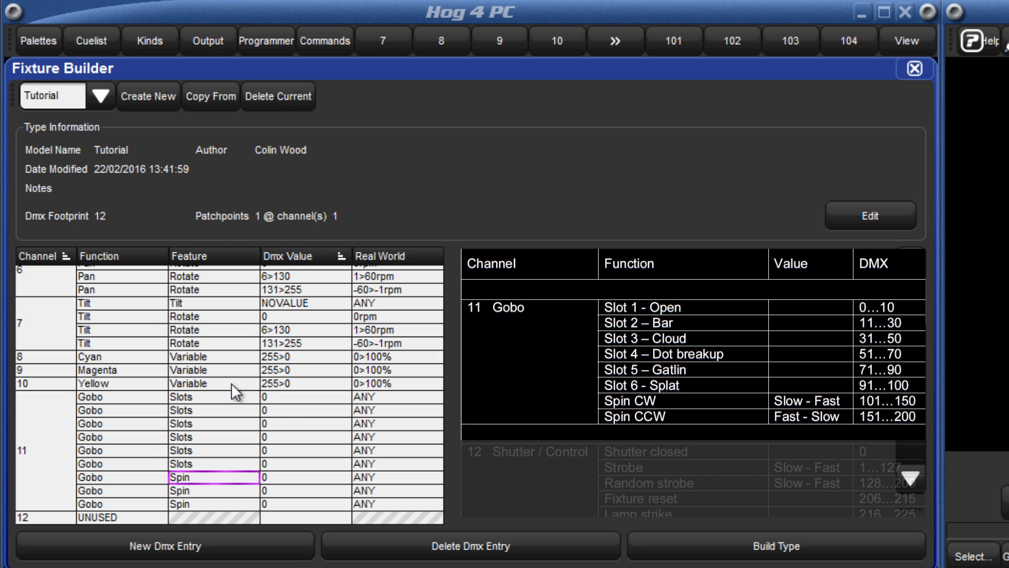
- Set the six gobo slot DMX ranges: 0>10, 11>30, 31>50, 51>70, 71>90, 91>100
left_click(286, 399)
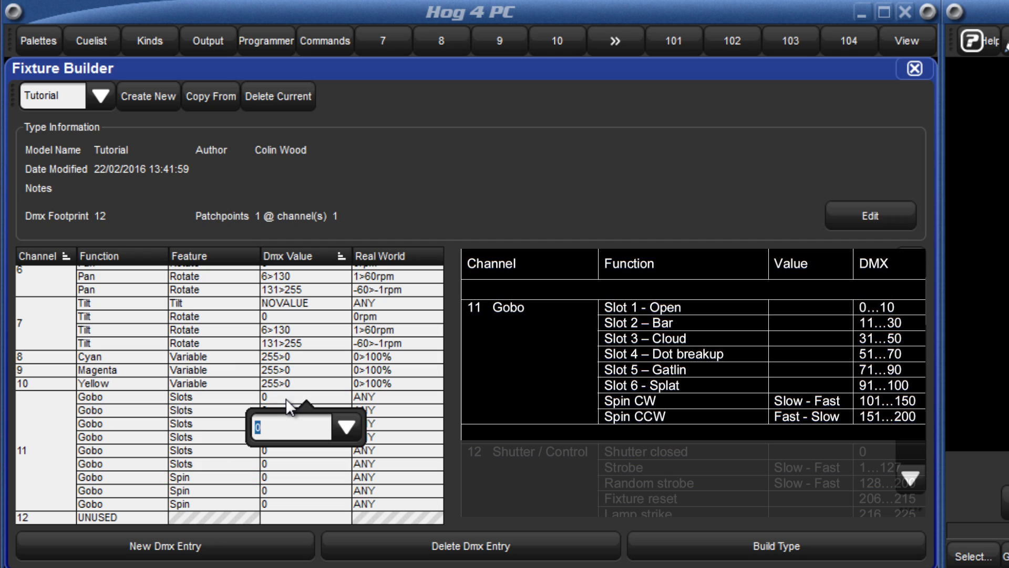
type(">10")
key("Return")
left_click(285, 398)
type("11>30")
key("Return")
left_click(286, 398)
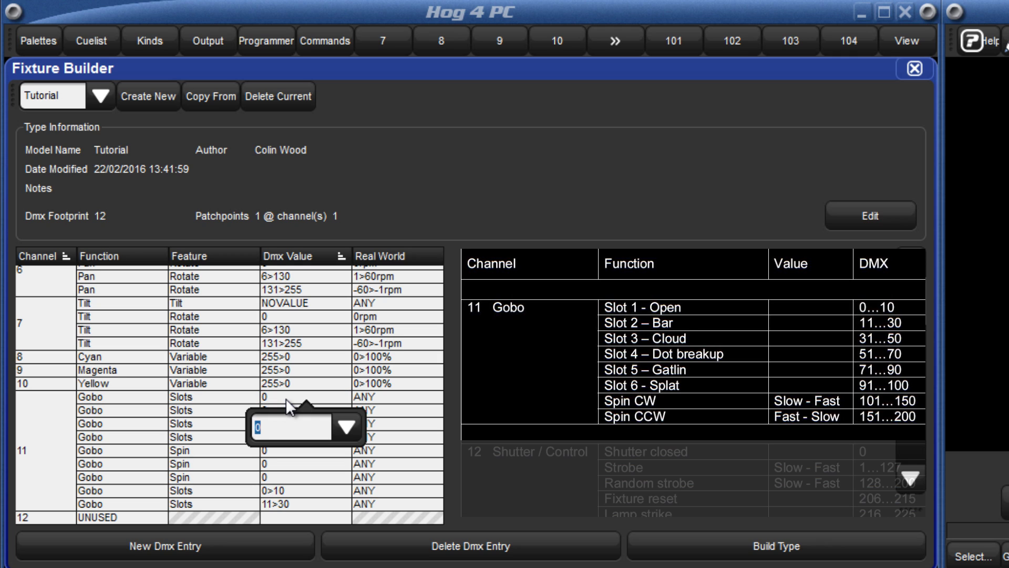
type("31>50")
key("Return")
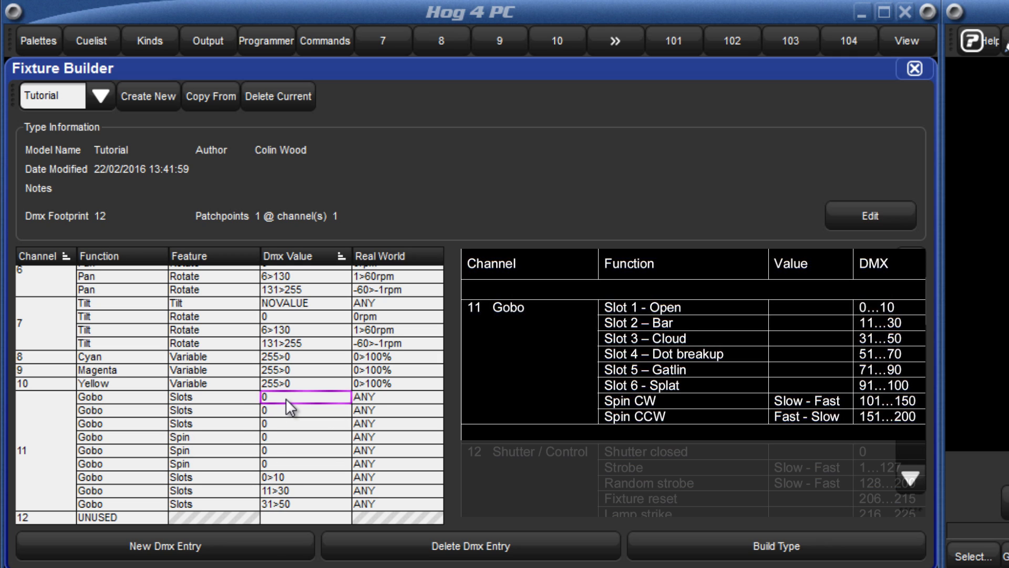
left_click(286, 398)
type("51>")
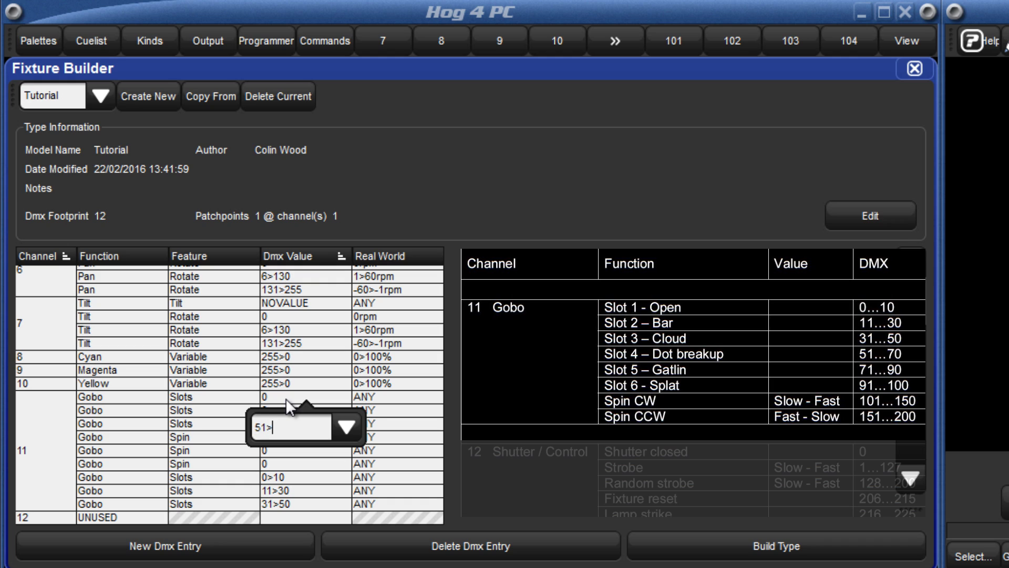
type("70")
key("Return")
left_click(286, 399)
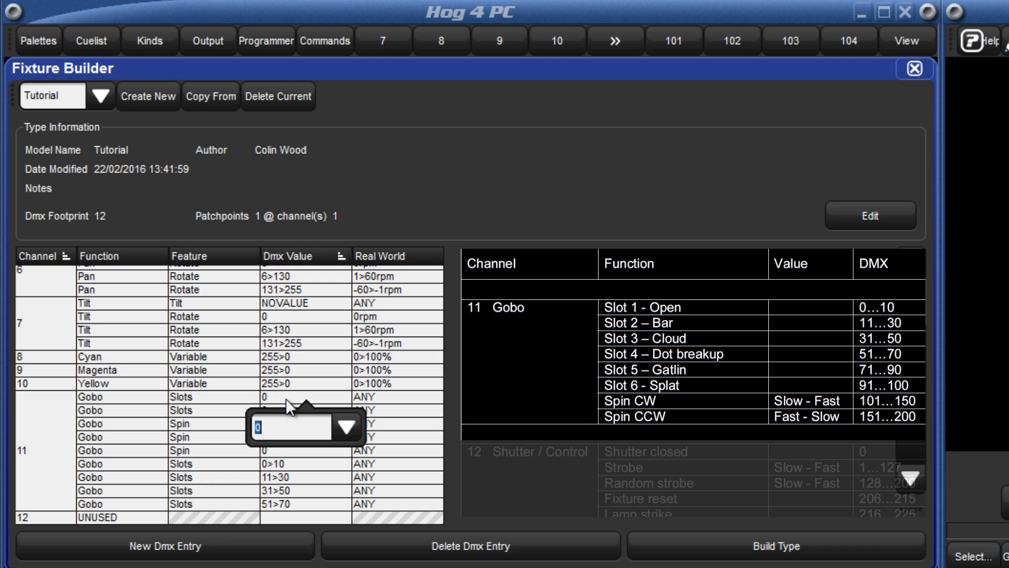
type("71>90")
key("Return")
left_click(286, 399)
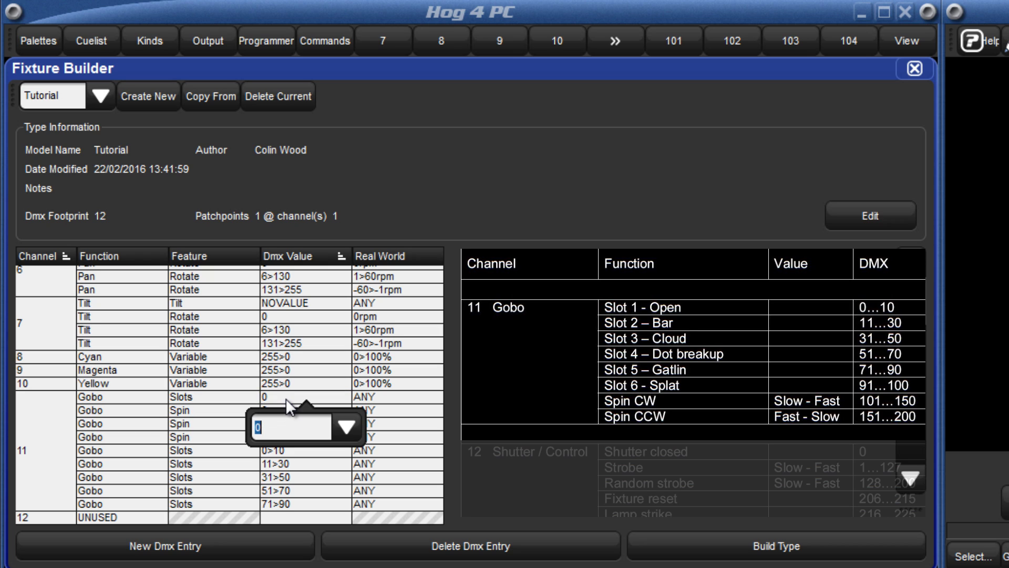
type("91>100")
key("Return")
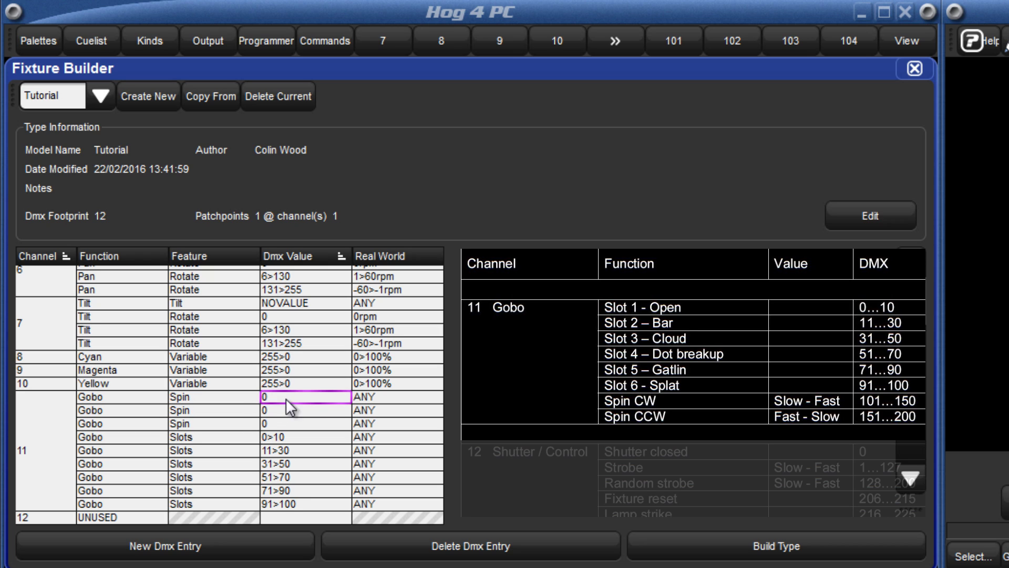
- Name the 0>10 slot the open gobo with a -50>50 real-world value
left_click(365, 435)
left_click_drag(434, 195, 434, 292)
left_click(432, 167)
left_click(388, 160)
left_click(391, 402)
type("-50>50")
key("Return")
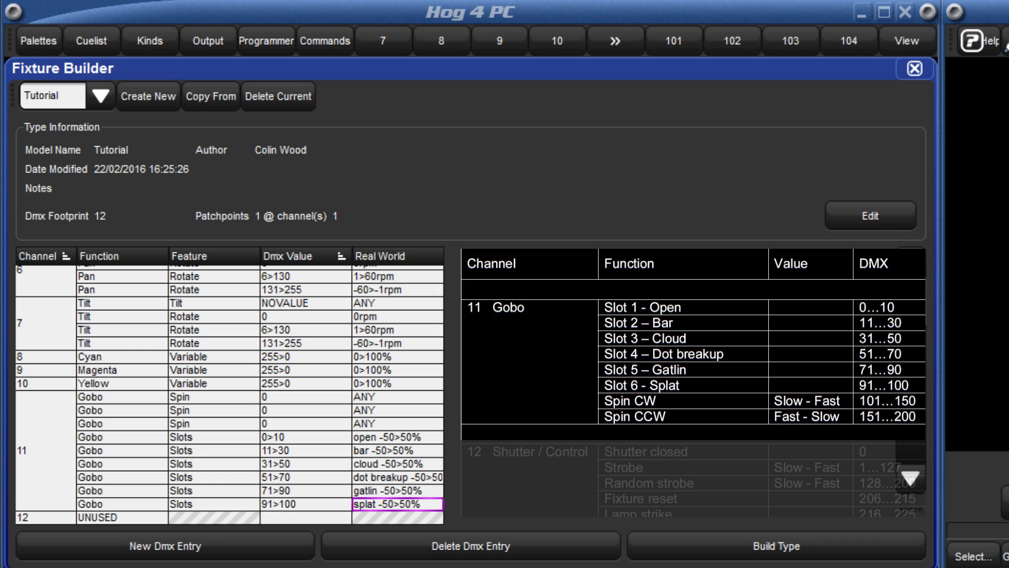
- Add two new entries to channel 11 and paste Gobo/Slots into them
left_click(103, 545)
left_click(104, 546)
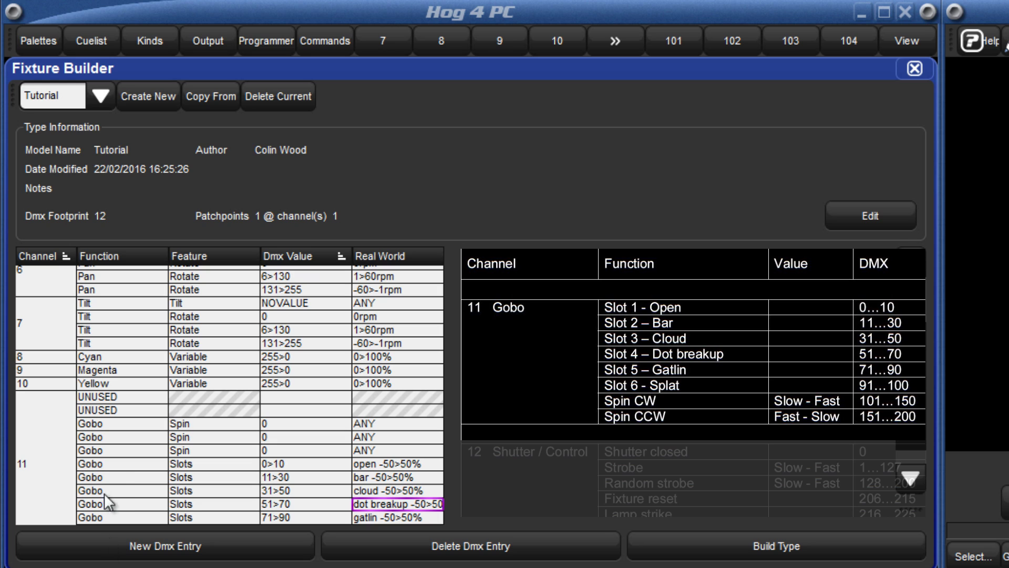
left_click_drag(104, 464, 173, 472)
right_click(173, 473)
left_click(190, 486)
left_click_drag(109, 403, 110, 407)
right_click(110, 407)
left_click(142, 442)
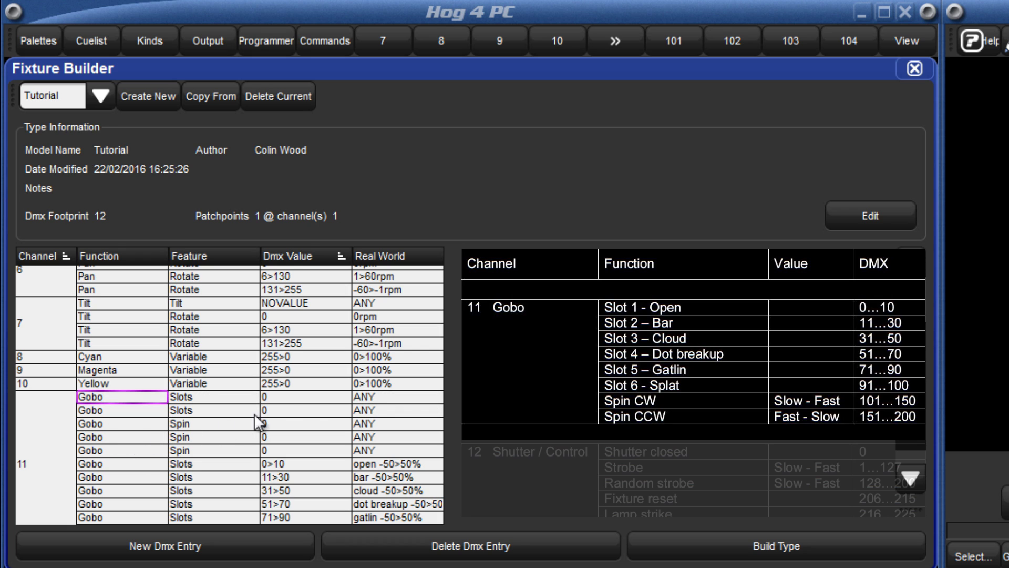
- Split the open gobo into -50>0% and 0>50% real-world ranges
double_click(375, 398)
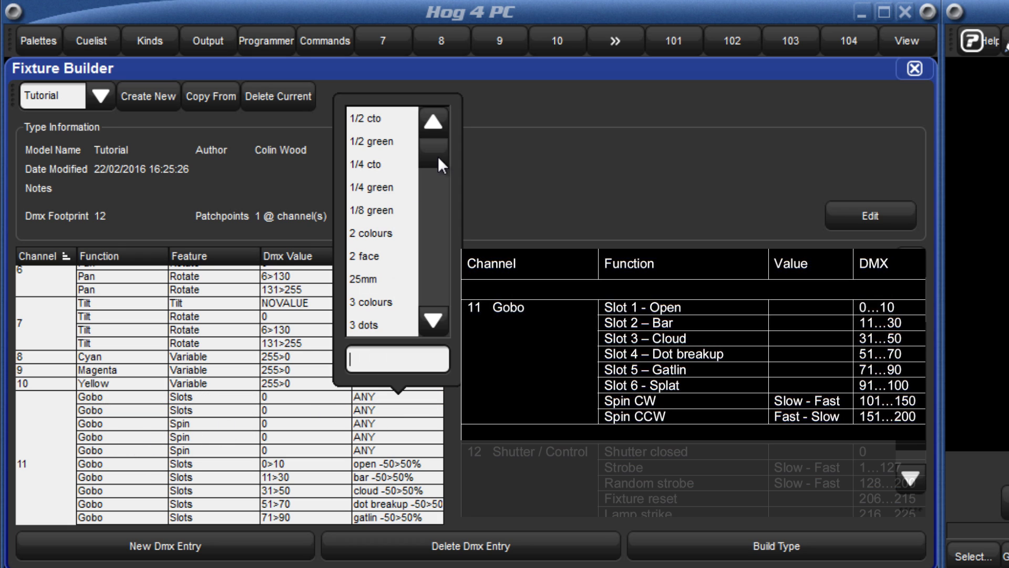
left_click_drag(439, 158, 442, 242)
left_click(363, 187)
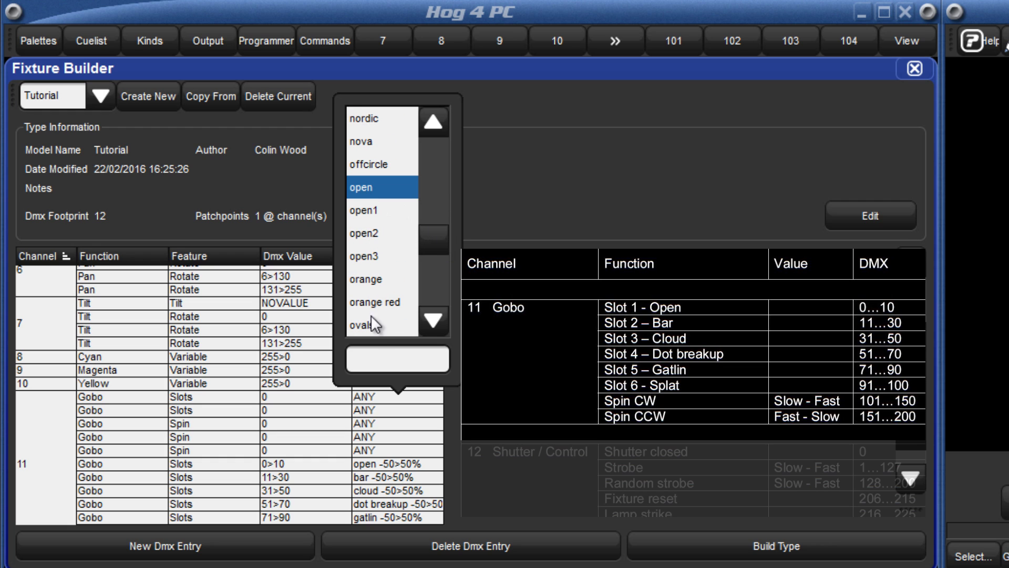
left_click(375, 357)
type("-50>0")
key("Return")
left_click(378, 463)
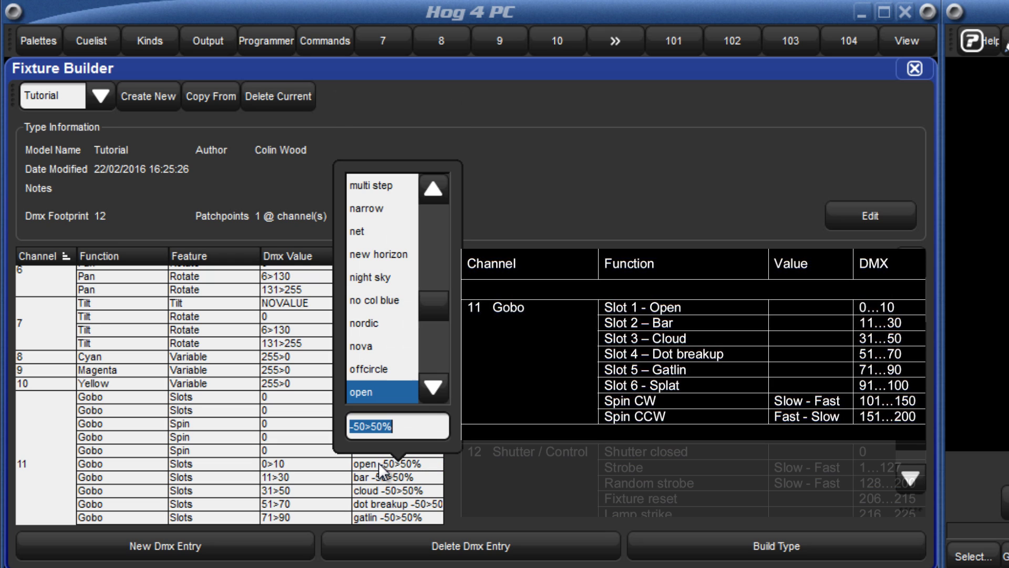
type("0>50")
key("Return")
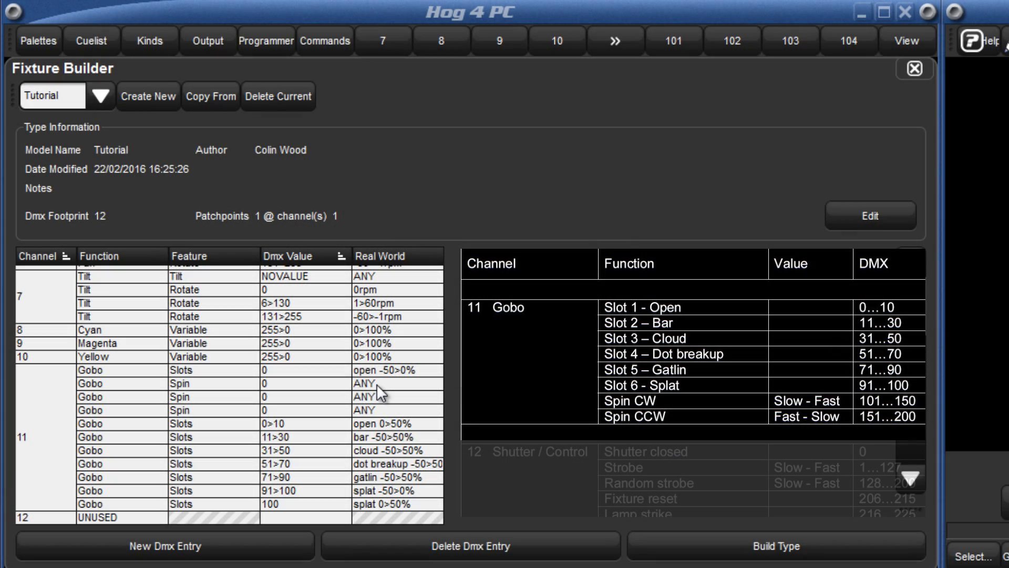
double_click(376, 384)
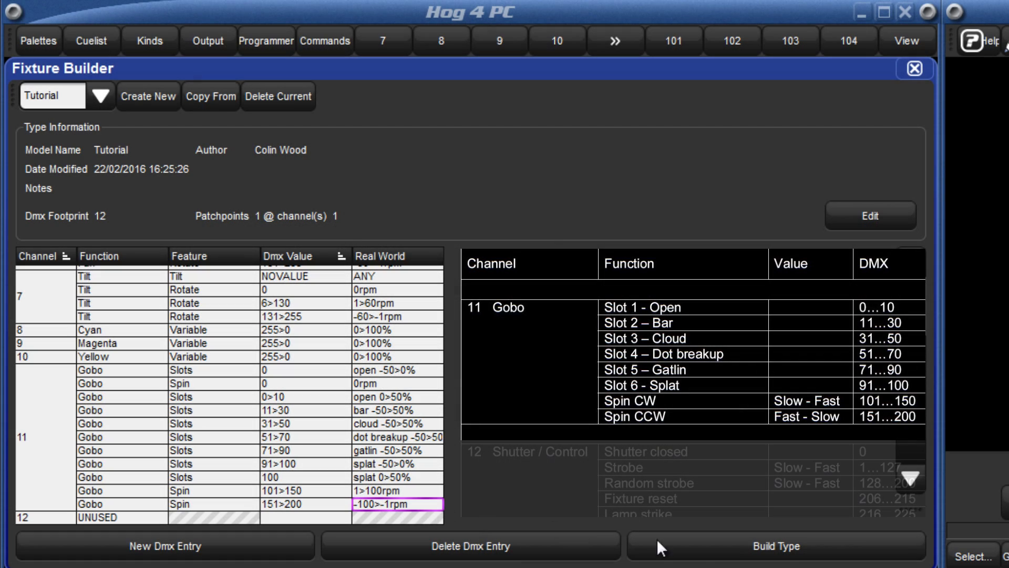
- Build the Tutorial fixture type and acknowledge the 'Custom type built successfully' message
left_click(786, 556)
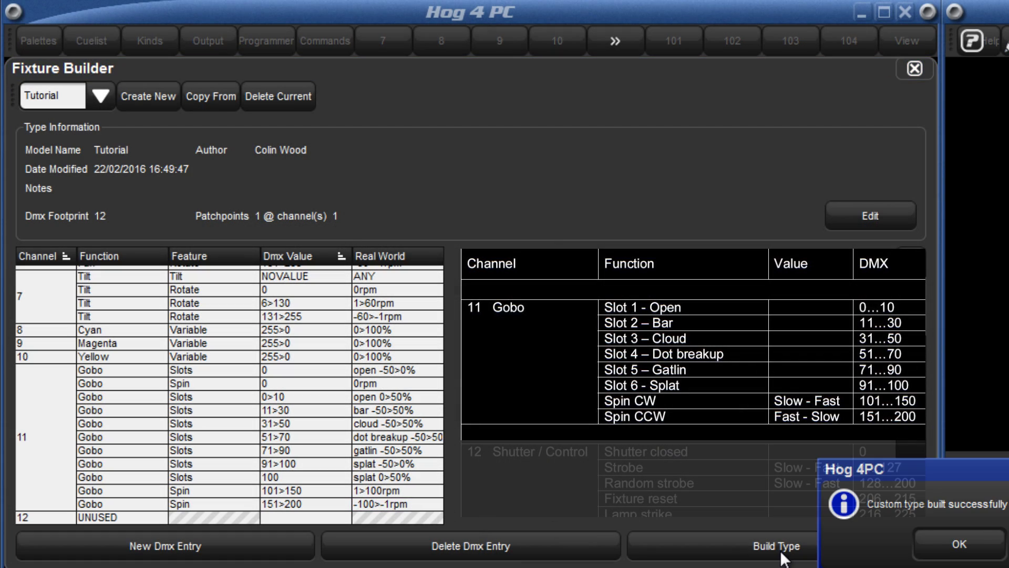
left_click(959, 545)
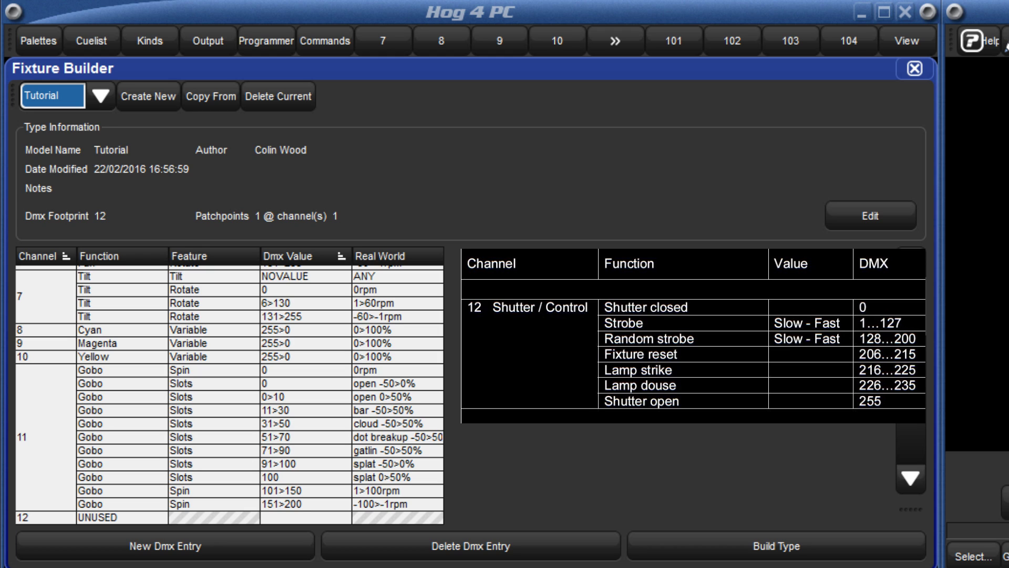
- Add more DMX entries to channel 12 and make four of them Strobe entries
left_click(103, 518)
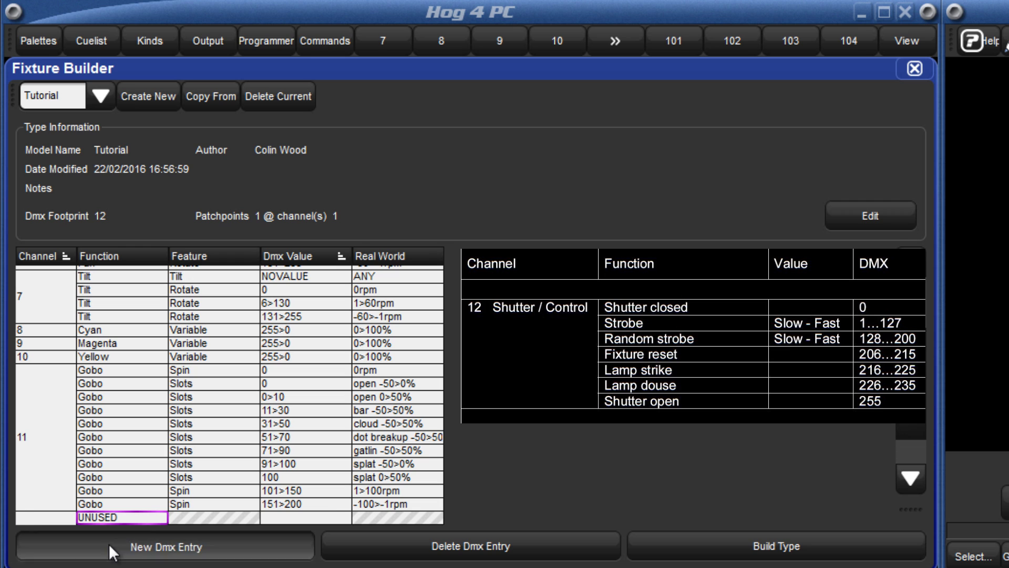
left_click(110, 543)
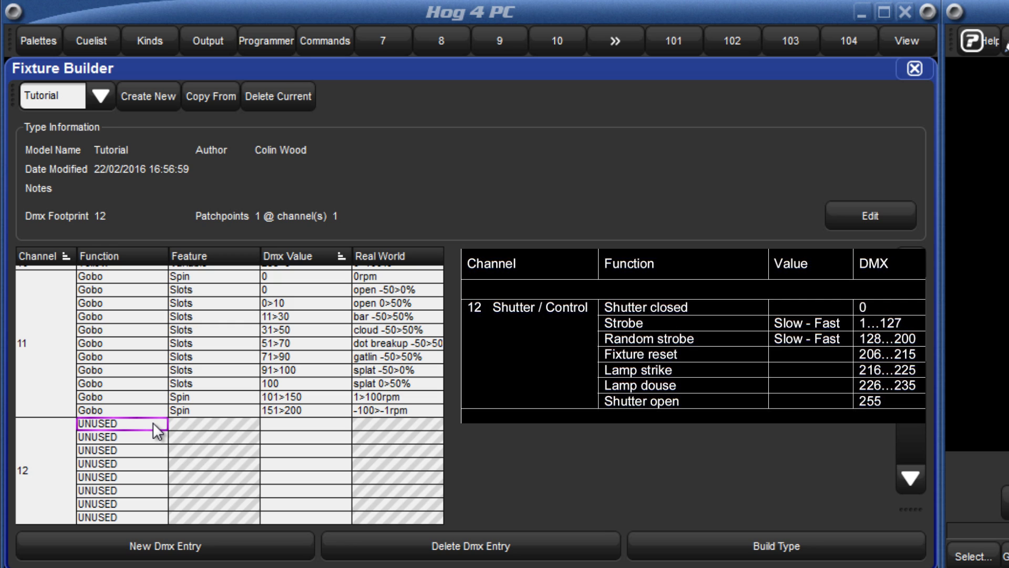
left_click_drag(153, 422, 150, 461)
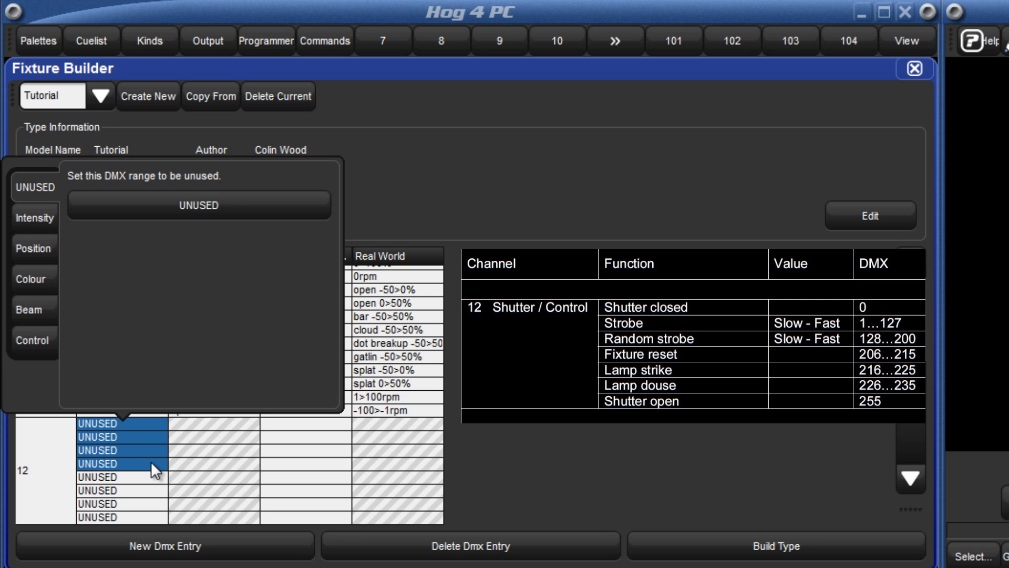
left_click(38, 221)
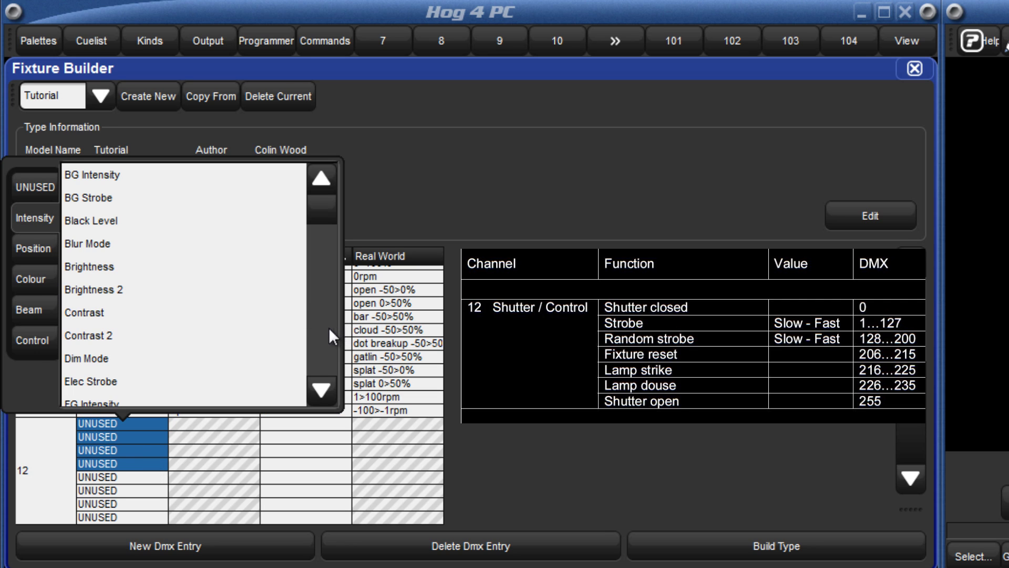
scroll(328, 328, "down", 3)
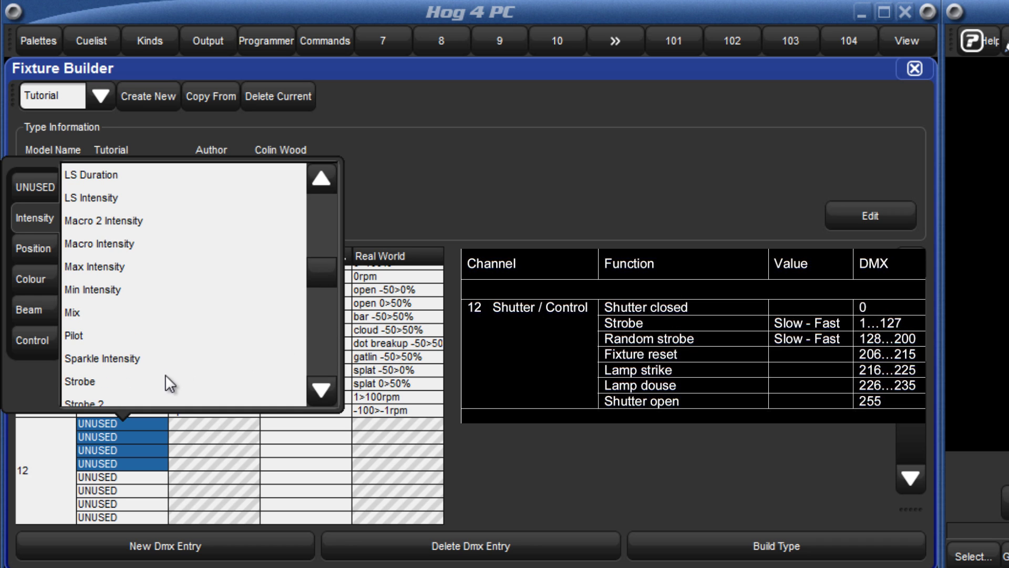
left_click(163, 376)
- Assign Fixture Control to two channel 12 rows and Lamp Control to the last two
left_click_drag(137, 422, 135, 433)
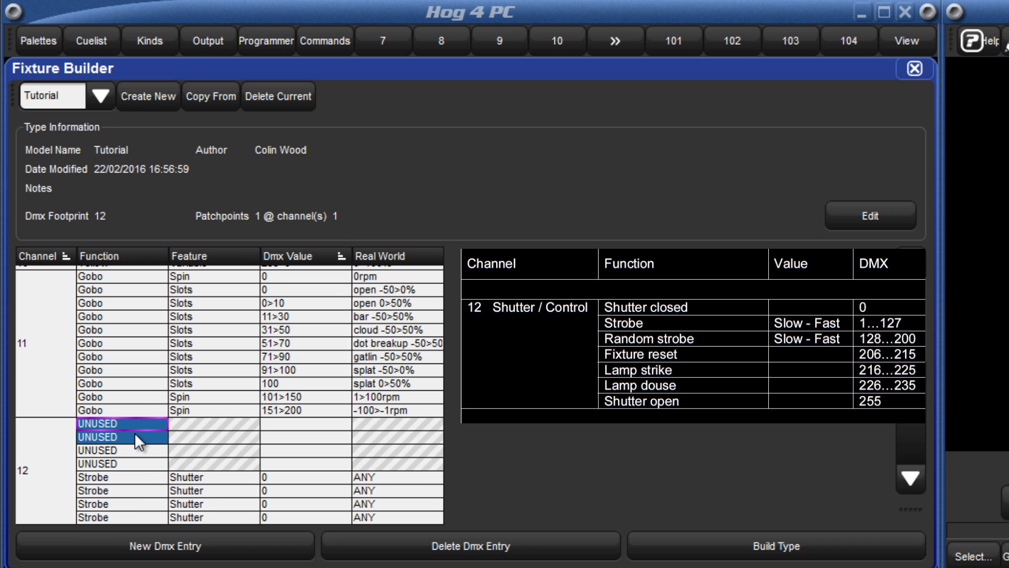
left_click(135, 432)
left_click(33, 325)
left_click(124, 245)
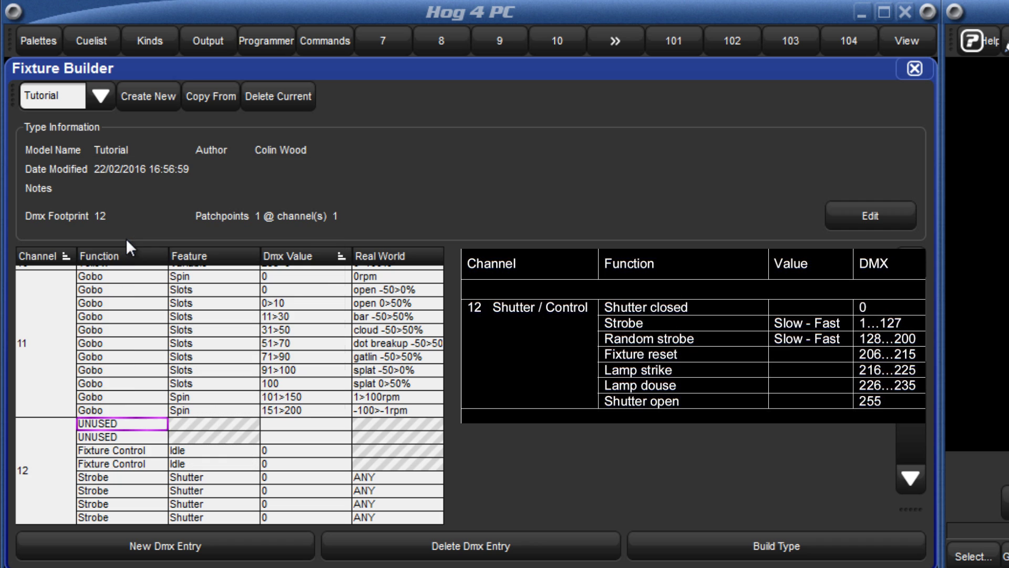
left_click_drag(120, 425, 118, 433)
left_click(118, 432)
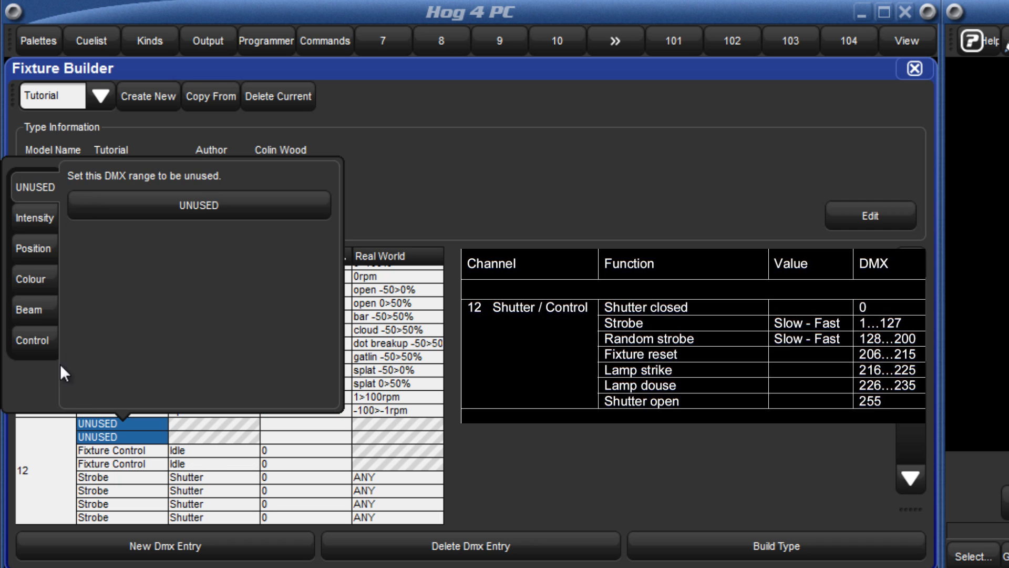
left_click(33, 340)
left_click(110, 268)
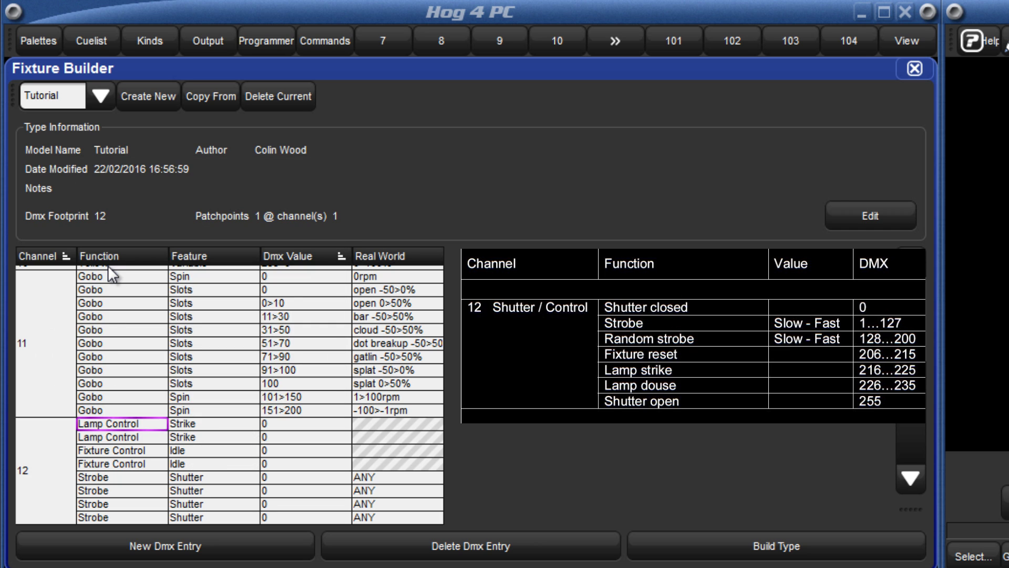
left_click(194, 434)
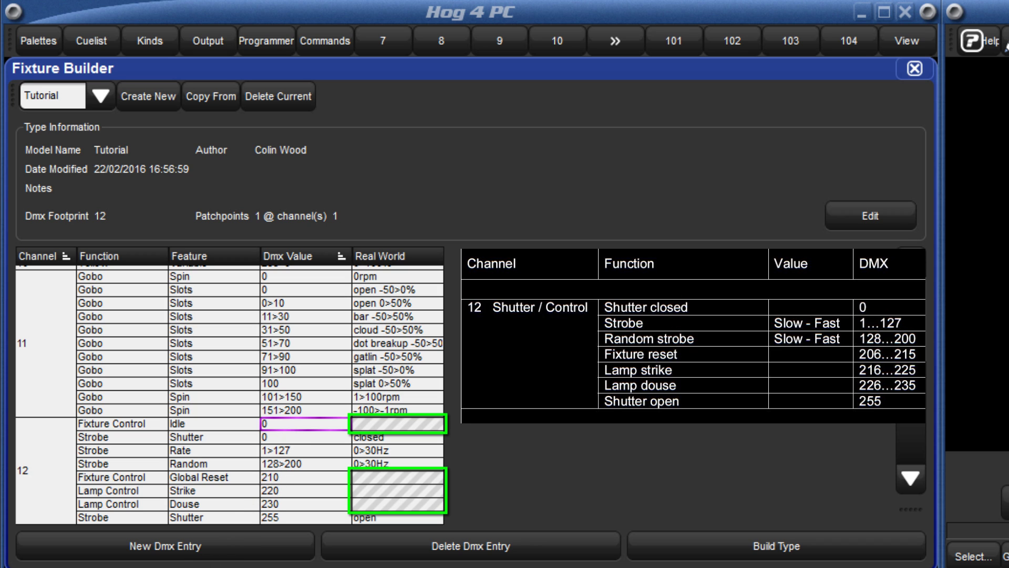
- Rebuild the Tutorial type and schedule one Tutorial fixture, found by searching 'tut'
left_click(798, 550)
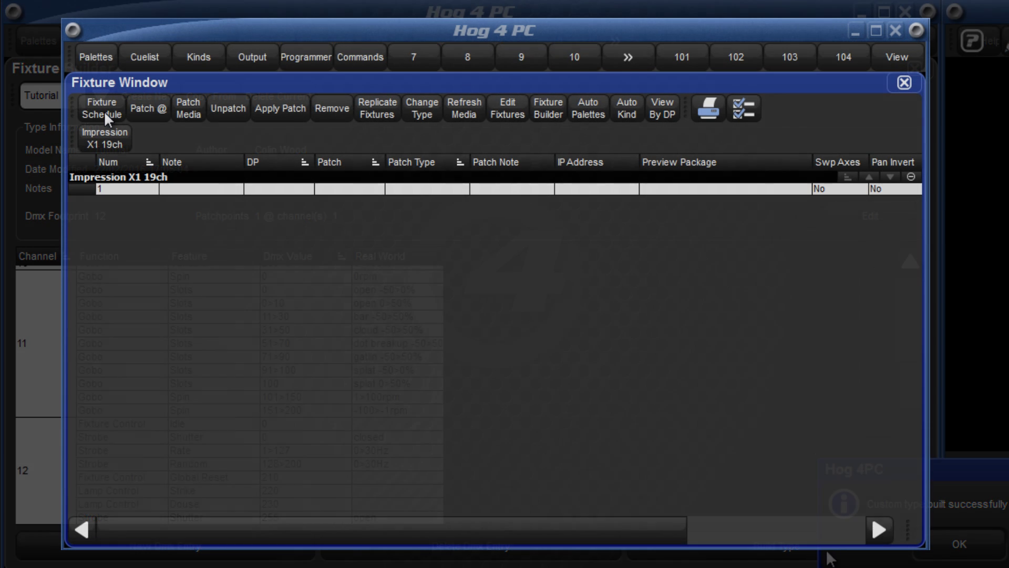
left_click(103, 110)
type("tut")
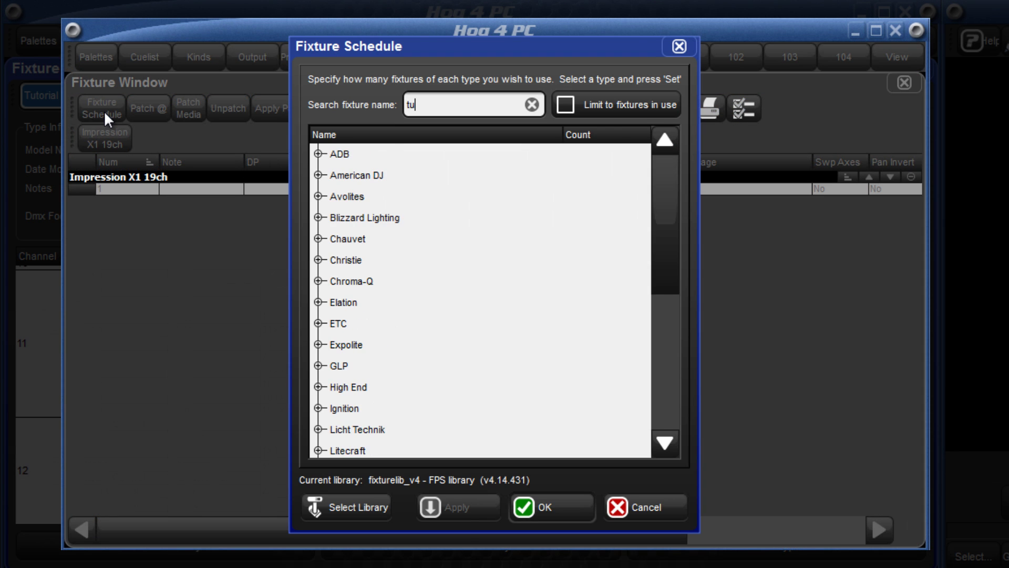
left_click(363, 169)
type("1")
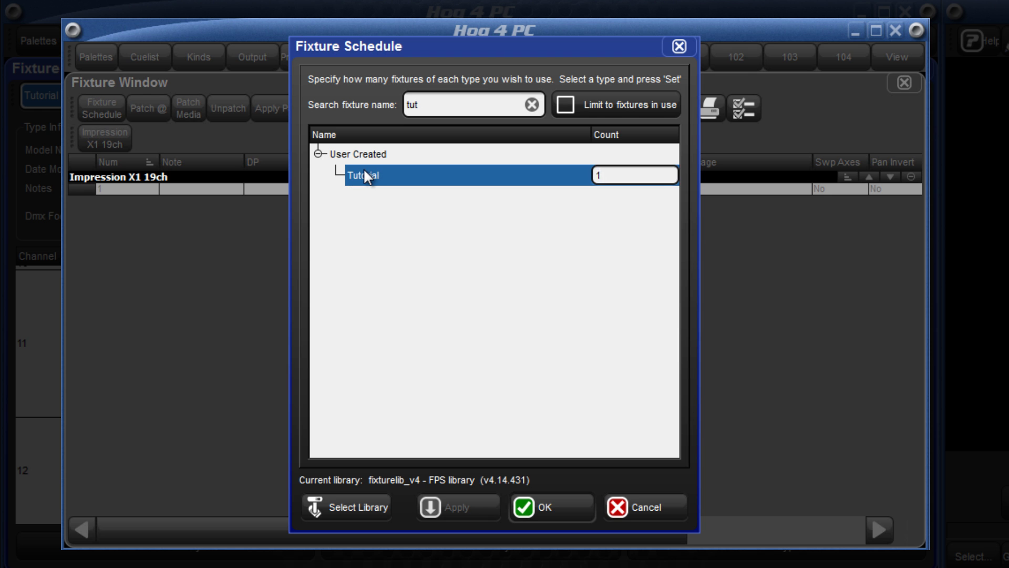
key("Return")
key("Return")
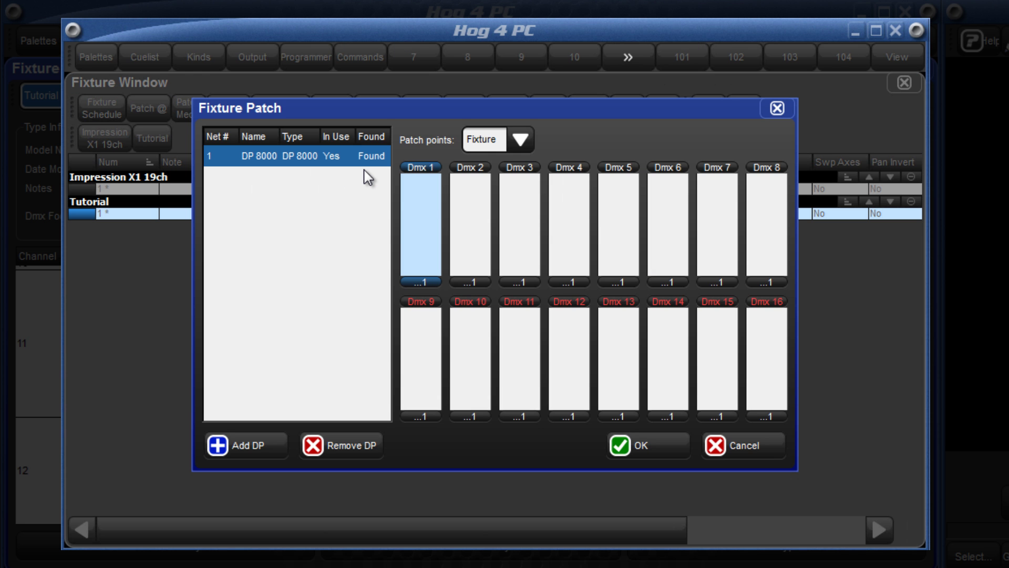